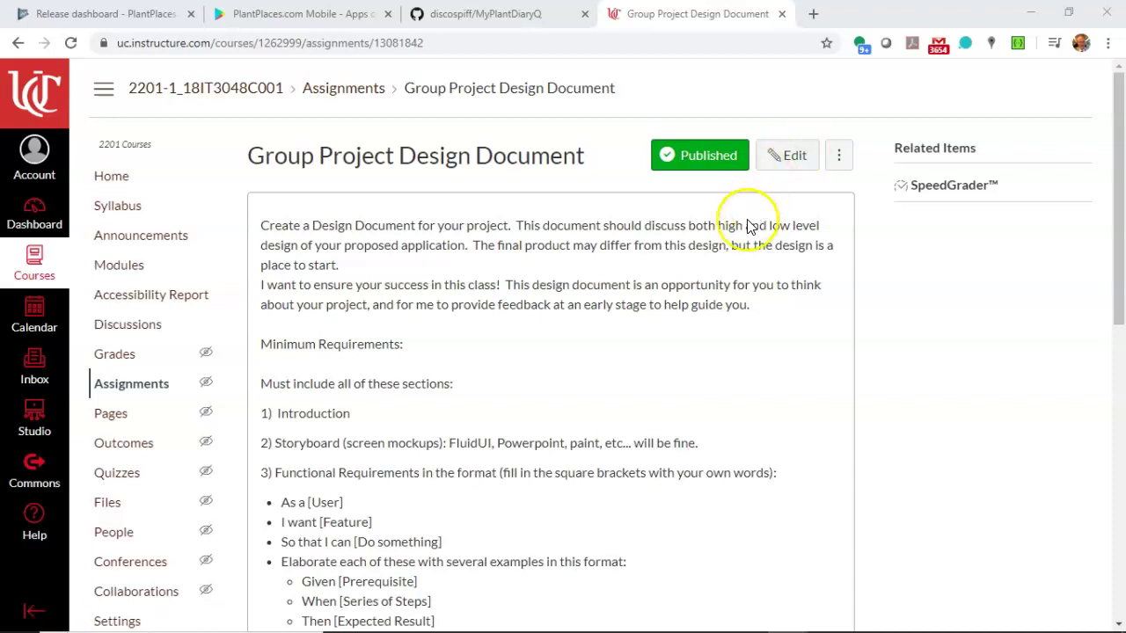
- Read through the design document's Introduction, briefly highlighting the author line under the title
{"action": "scroll", "coordinate": [562, 355], "scroll_direction": "down", "scroll_amount": 3}
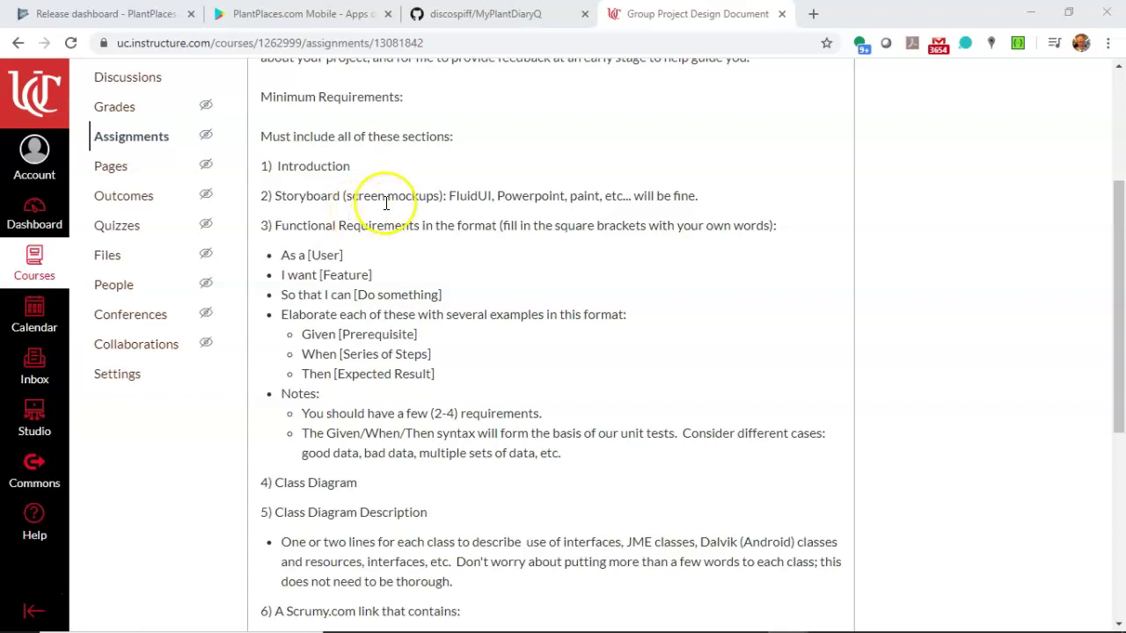
{"action": "scroll", "coordinate": [385, 206], "scroll_direction": "down", "scroll_amount": 1}
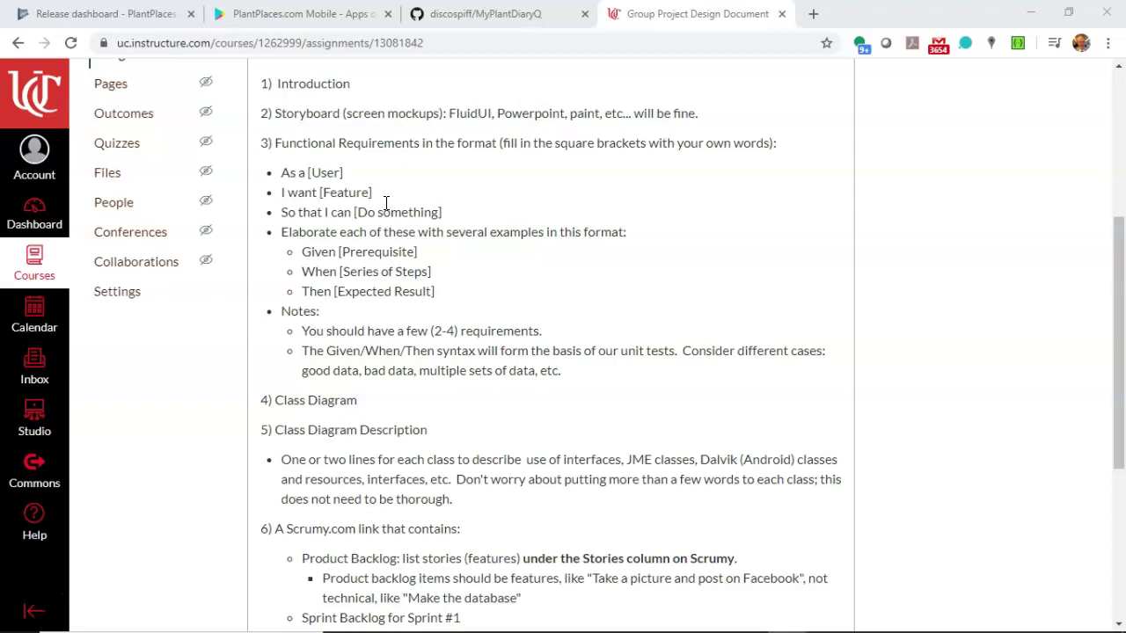
{"action": "scroll", "coordinate": [385, 203], "scroll_direction": "down", "scroll_amount": 3}
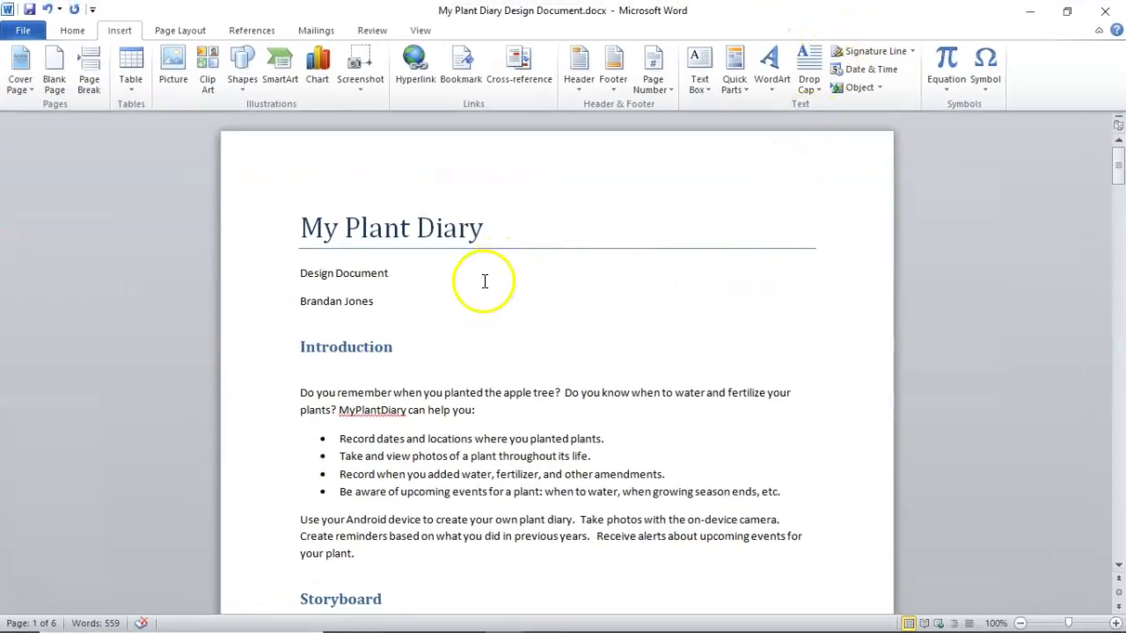
{"action": "scroll", "coordinate": [485, 282], "scroll_direction": "down", "scroll_amount": 1}
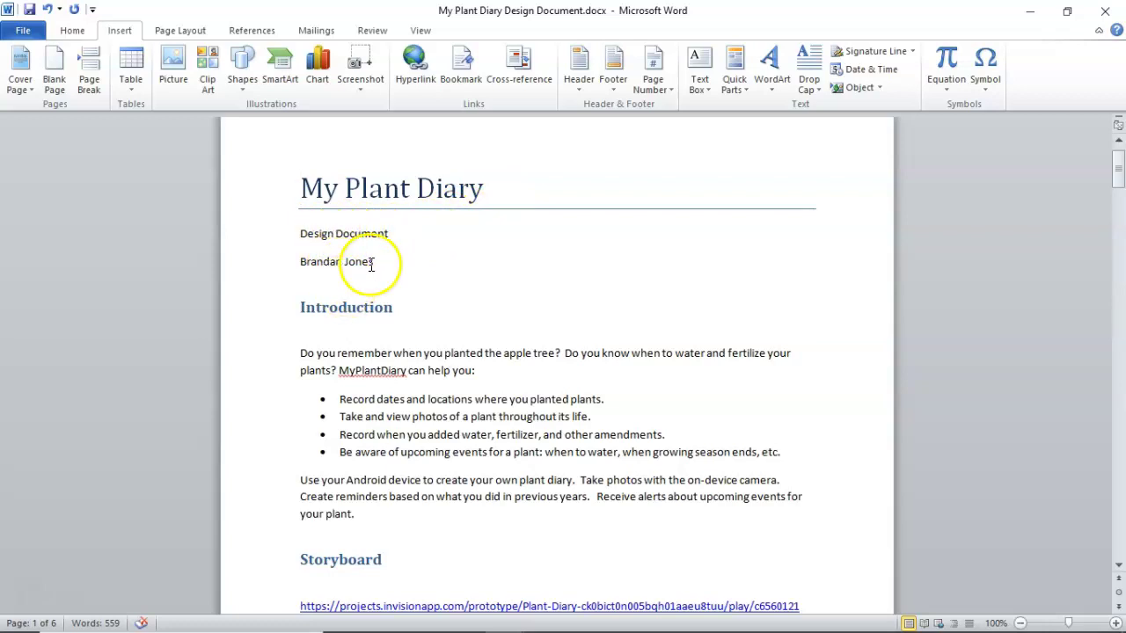
{"action": "left_click_drag", "start_coordinate": [380, 260], "coordinate": [284, 261]}
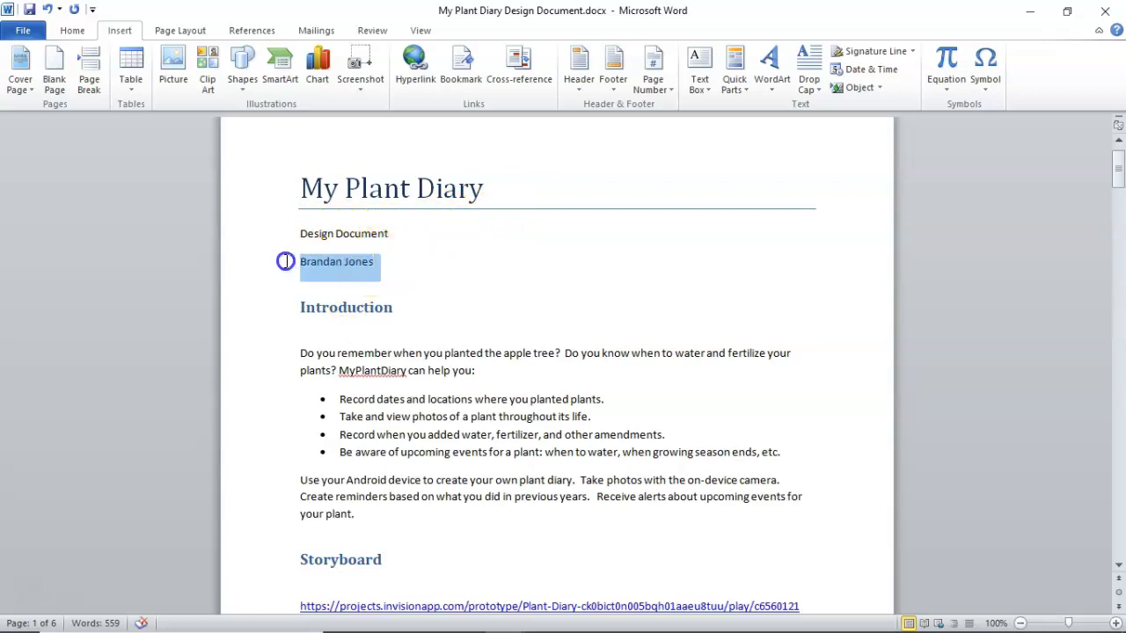
{"action": "left_click", "coordinate": [361, 280]}
{"action": "scroll", "coordinate": [387, 246], "scroll_direction": "down", "scroll_amount": 1}
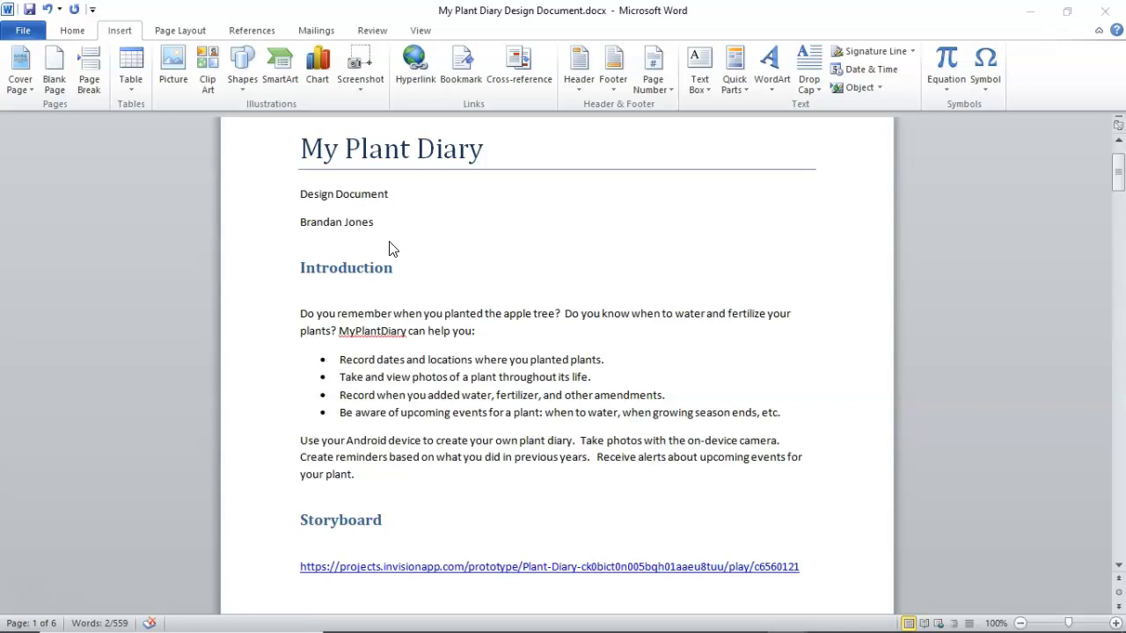
{"action": "scroll", "coordinate": [392, 249], "scroll_direction": "down", "scroll_amount": 2}
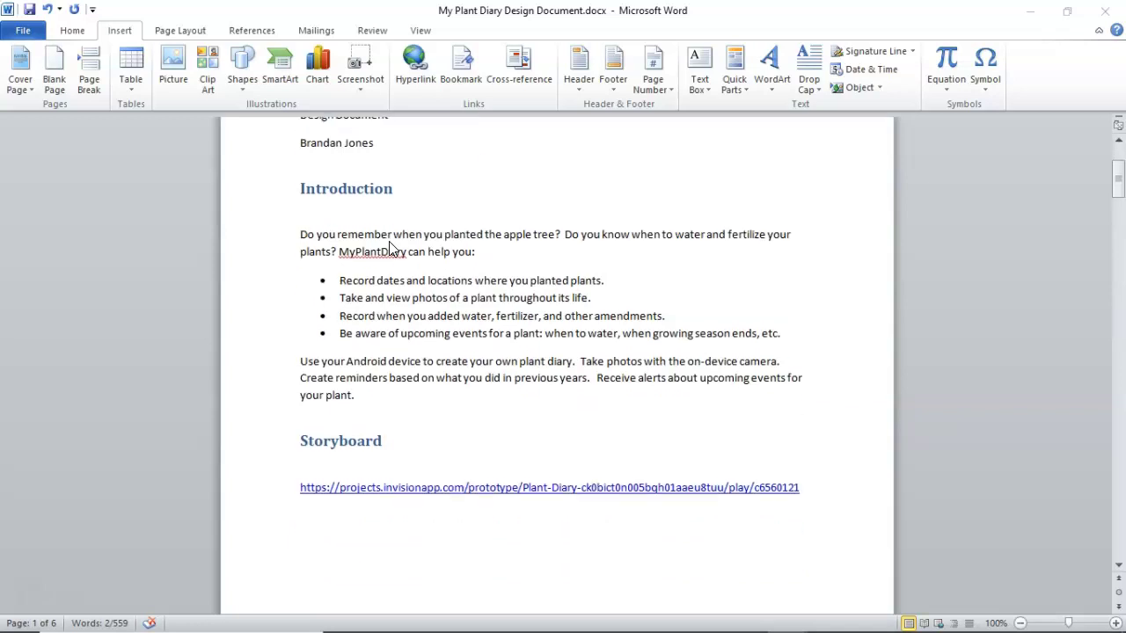
{"action": "scroll", "coordinate": [391, 249], "scroll_direction": "down", "scroll_amount": 1}
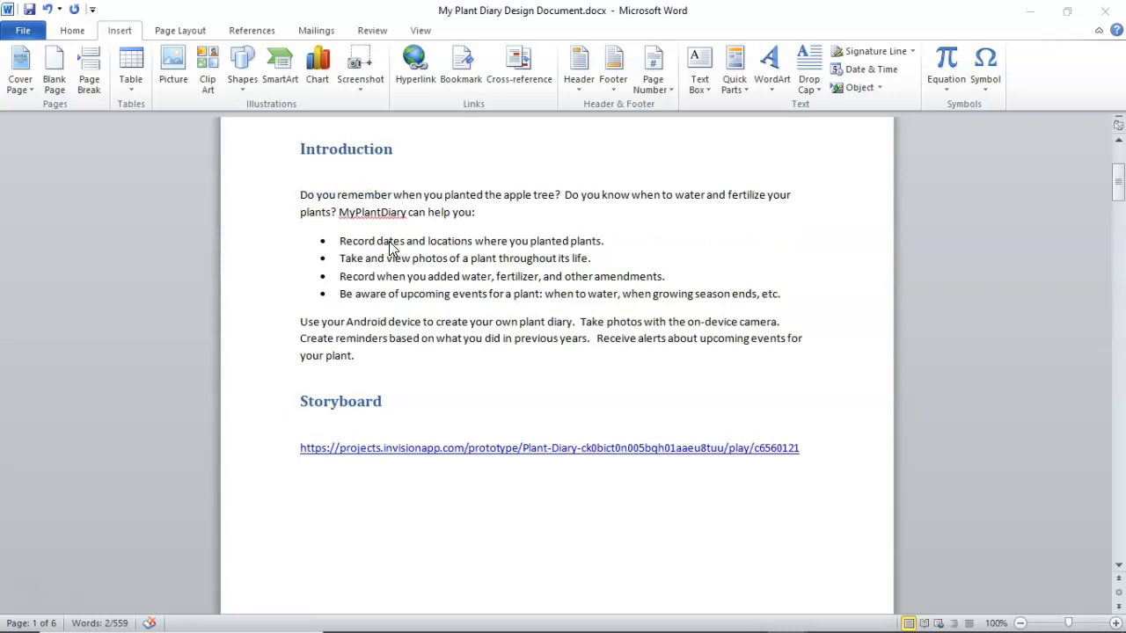
- Bring up the PlantPlaces.com Mobile (Beta) Play Store page and expand its full description
{"action": "left_click", "coordinate": [22, 594]}
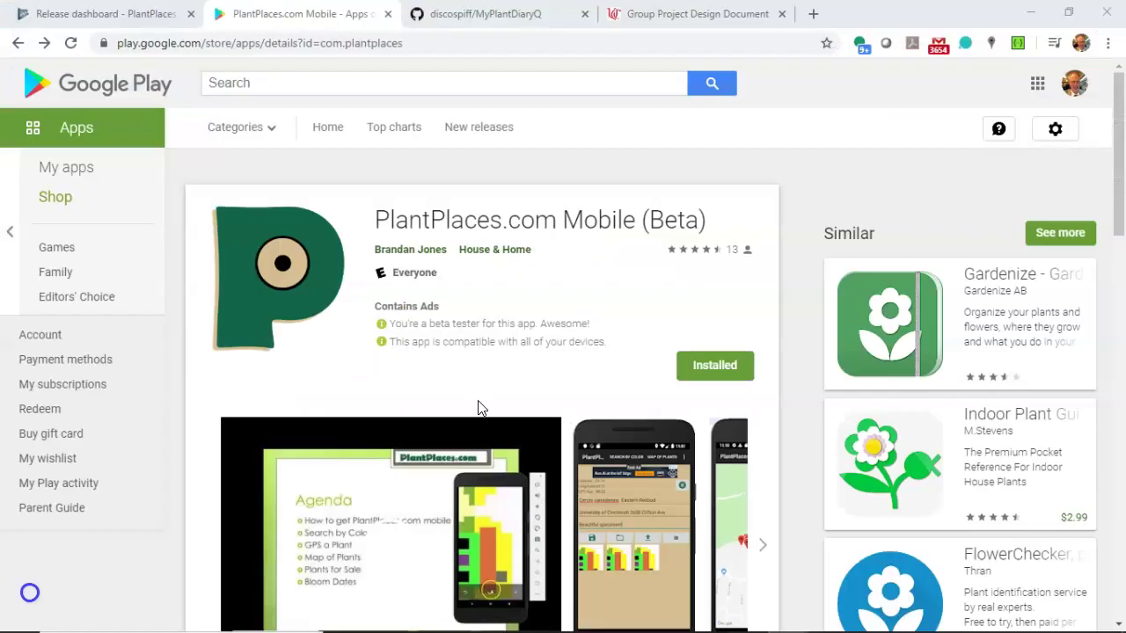
{"action": "scroll", "coordinate": [478, 407], "scroll_direction": "down", "scroll_amount": 5}
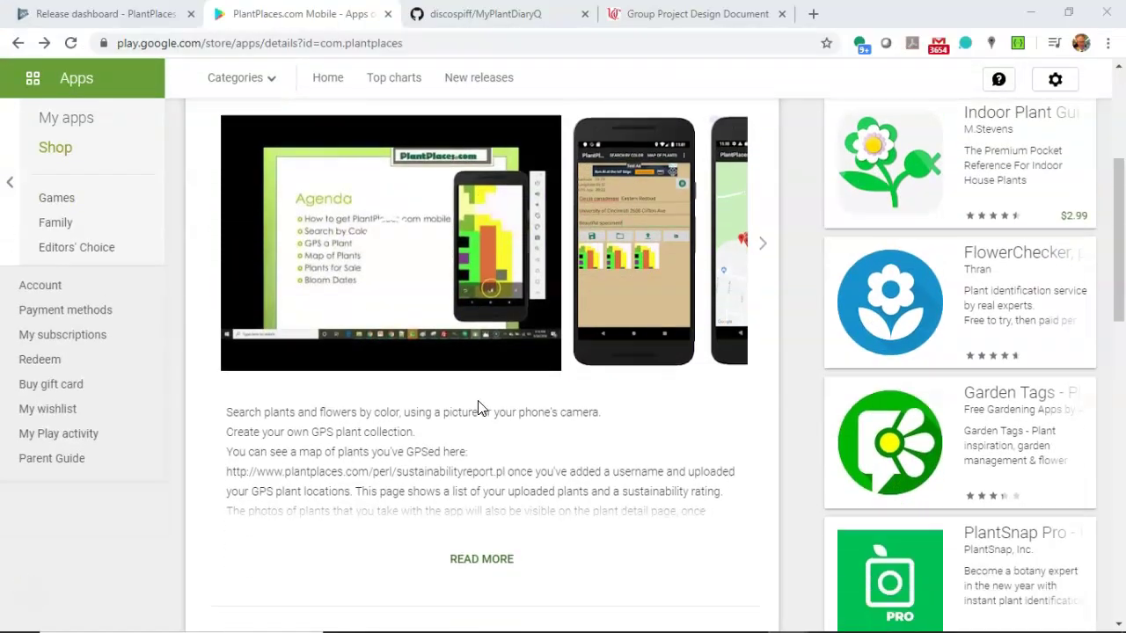
{"action": "scroll", "coordinate": [478, 402], "scroll_direction": "down", "scroll_amount": 1}
{"action": "scroll", "coordinate": [477, 397], "scroll_direction": "up", "scroll_amount": 4}
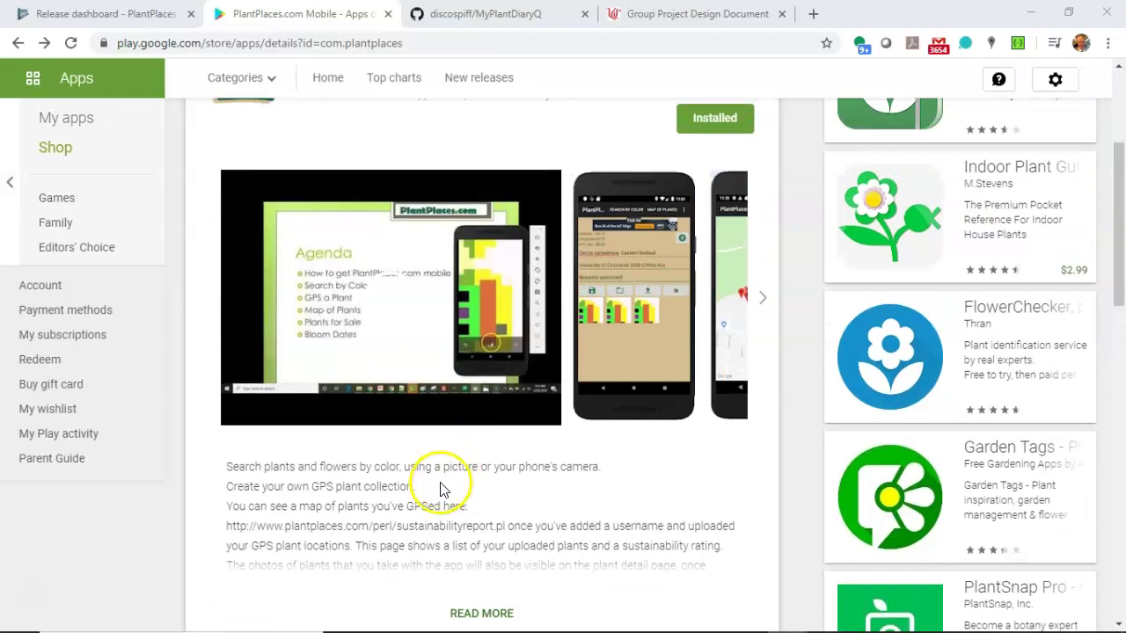
{"action": "left_click", "coordinate": [453, 607]}
- Read the expanded description, then minimize the browser to show the Word document
{"action": "scroll", "coordinate": [458, 533], "scroll_direction": "down", "scroll_amount": 1}
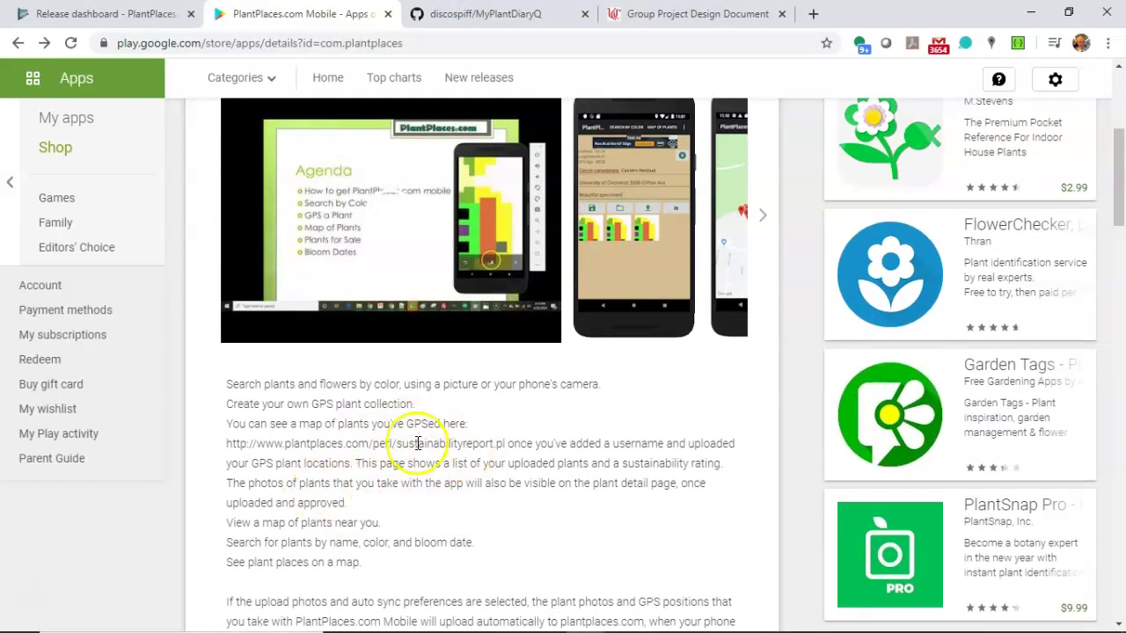
{"action": "scroll", "coordinate": [421, 453], "scroll_direction": "down", "scroll_amount": 1}
{"action": "scroll", "coordinate": [418, 450], "scroll_direction": "down", "scroll_amount": 1}
{"action": "scroll", "coordinate": [414, 447], "scroll_direction": "up", "scroll_amount": 1}
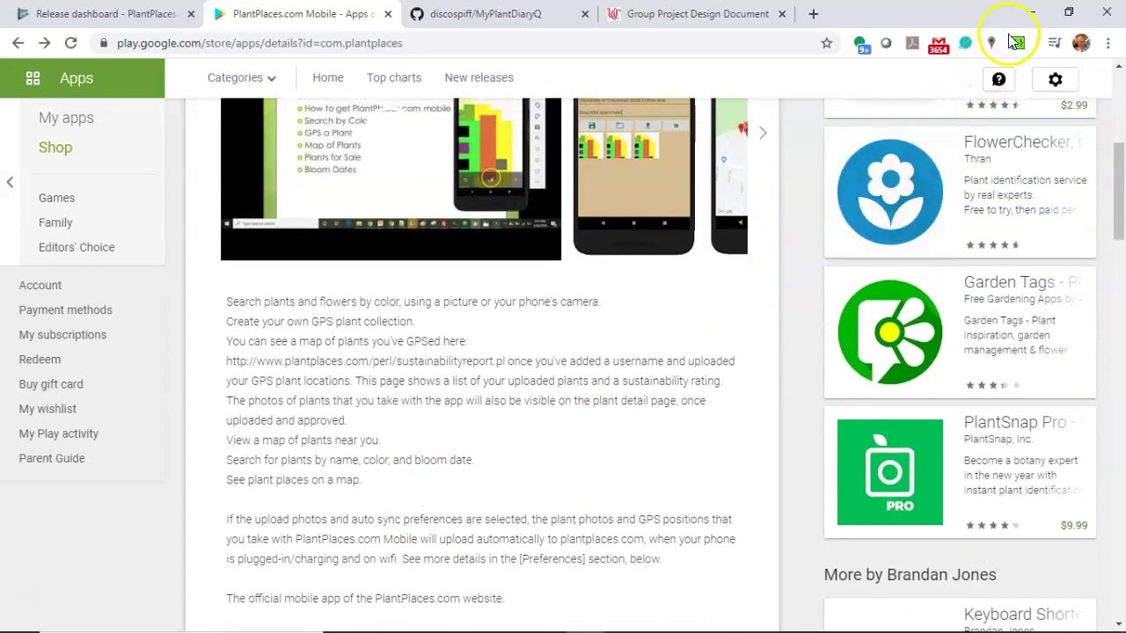
{"action": "left_click", "coordinate": [1029, 13]}
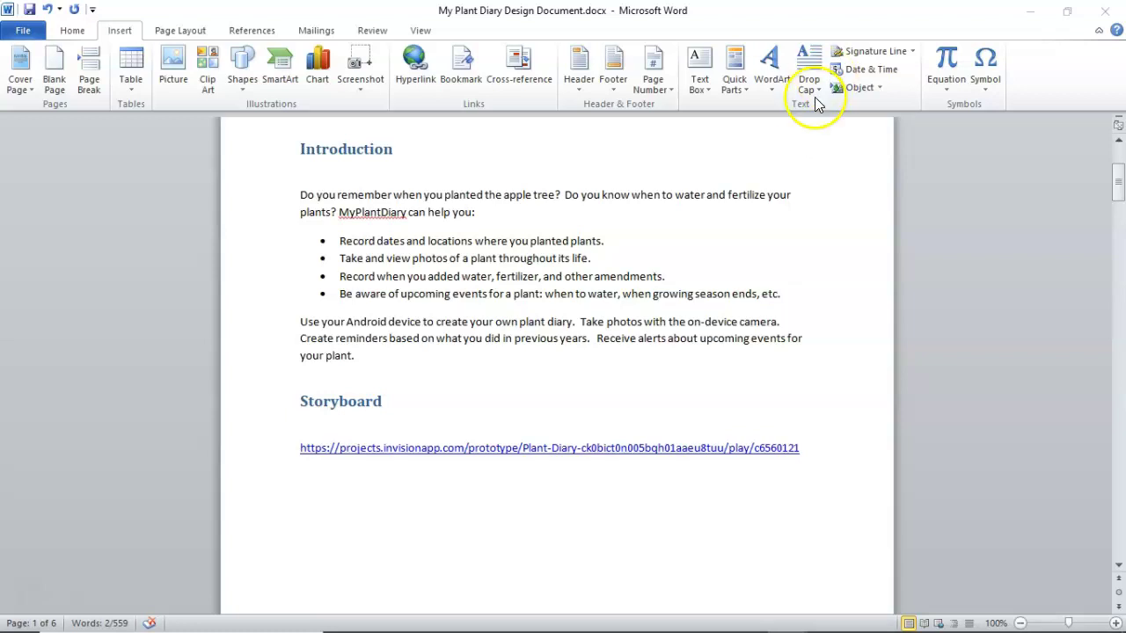
- Scroll past the Storyboard link to the PlantPlaces phone mockup before Functional Requirements
{"action": "scroll", "coordinate": [748, 322], "scroll_direction": "down", "scroll_amount": 3}
{"action": "scroll", "coordinate": [749, 326], "scroll_direction": "down", "scroll_amount": 1}
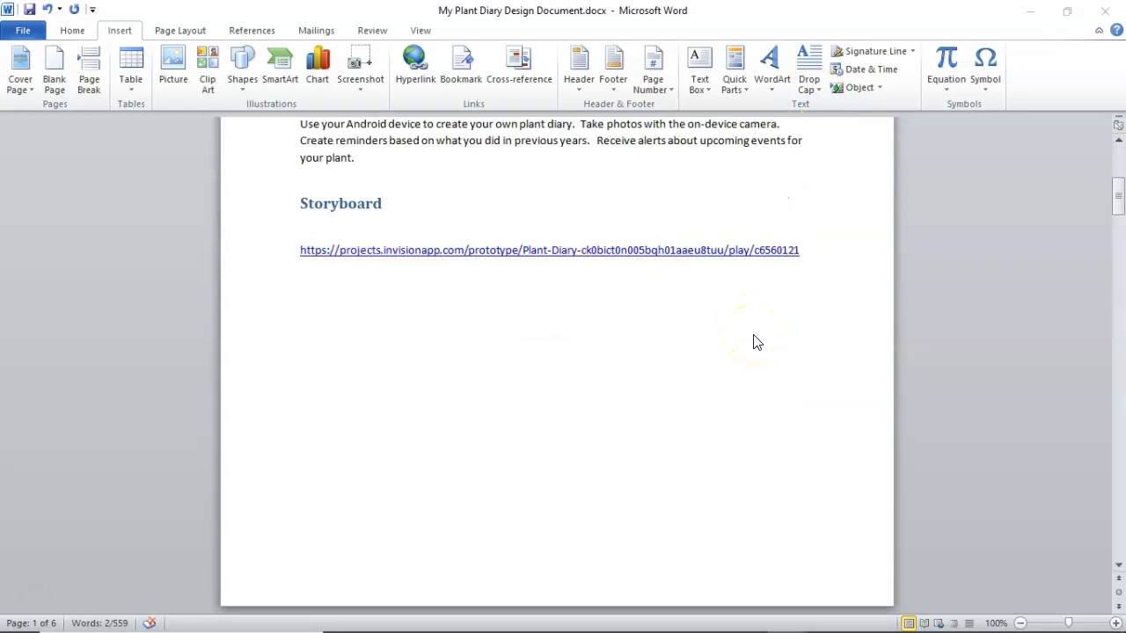
{"action": "scroll", "coordinate": [753, 342], "scroll_direction": "down", "scroll_amount": 4}
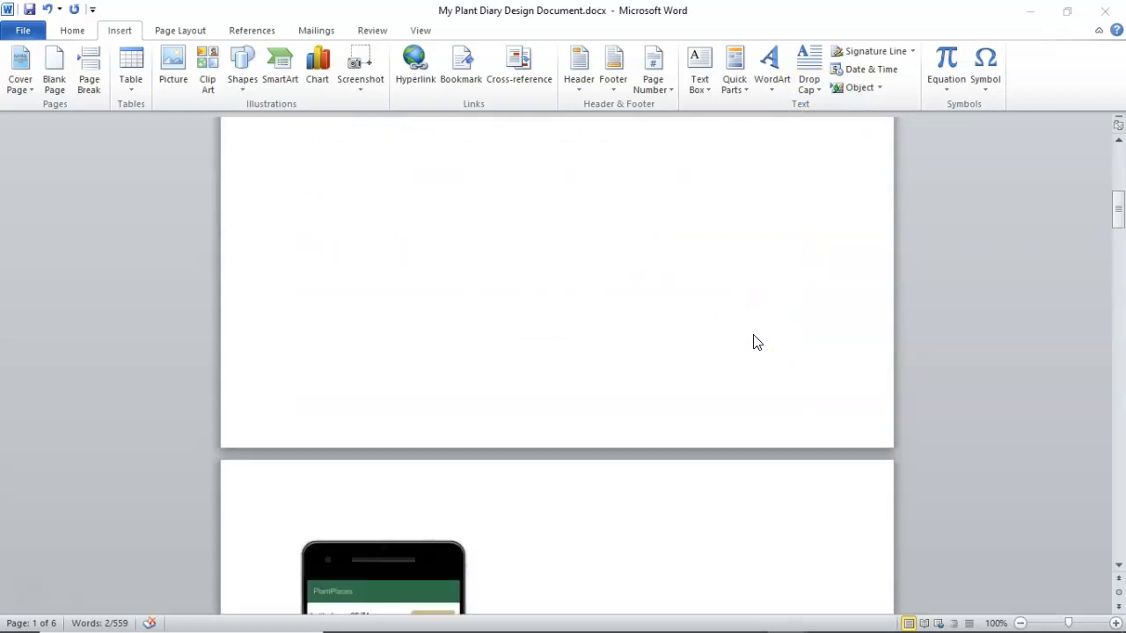
{"action": "scroll", "coordinate": [753, 339], "scroll_direction": "down", "scroll_amount": 7}
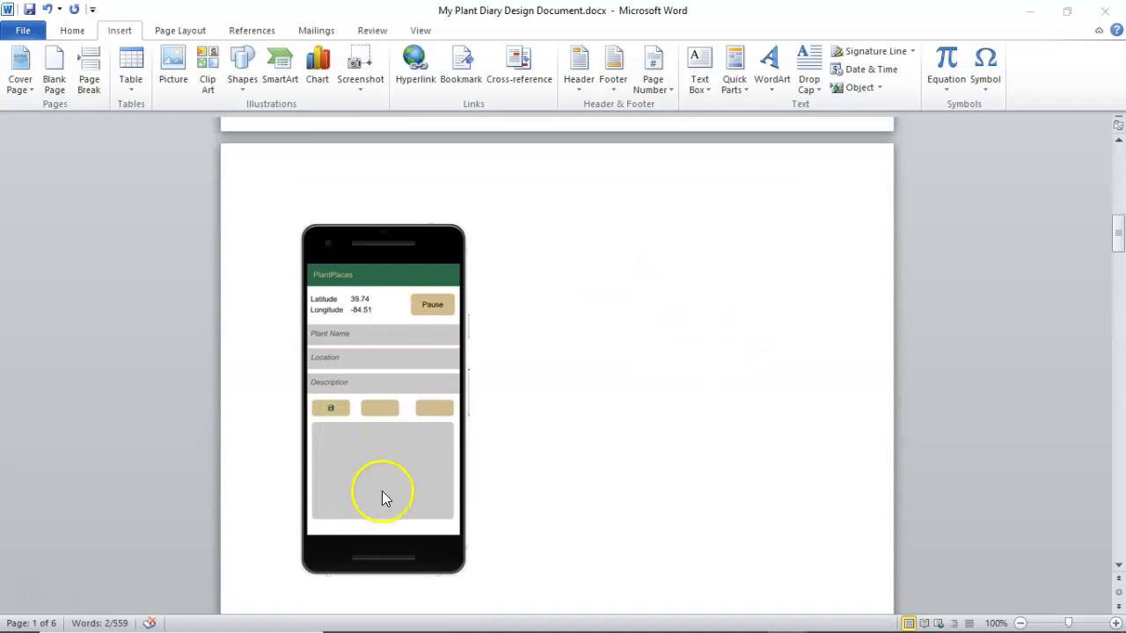
{"action": "scroll", "coordinate": [379, 344], "scroll_direction": "up", "scroll_amount": 12}
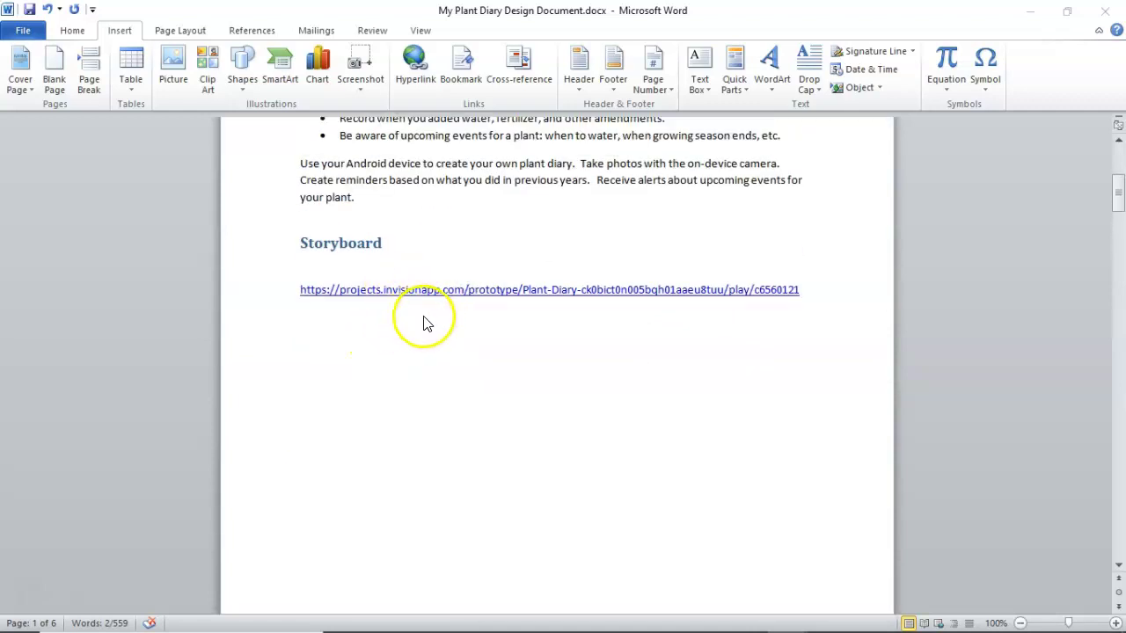
{"action": "scroll", "coordinate": [428, 322], "scroll_direction": "down", "scroll_amount": 12}
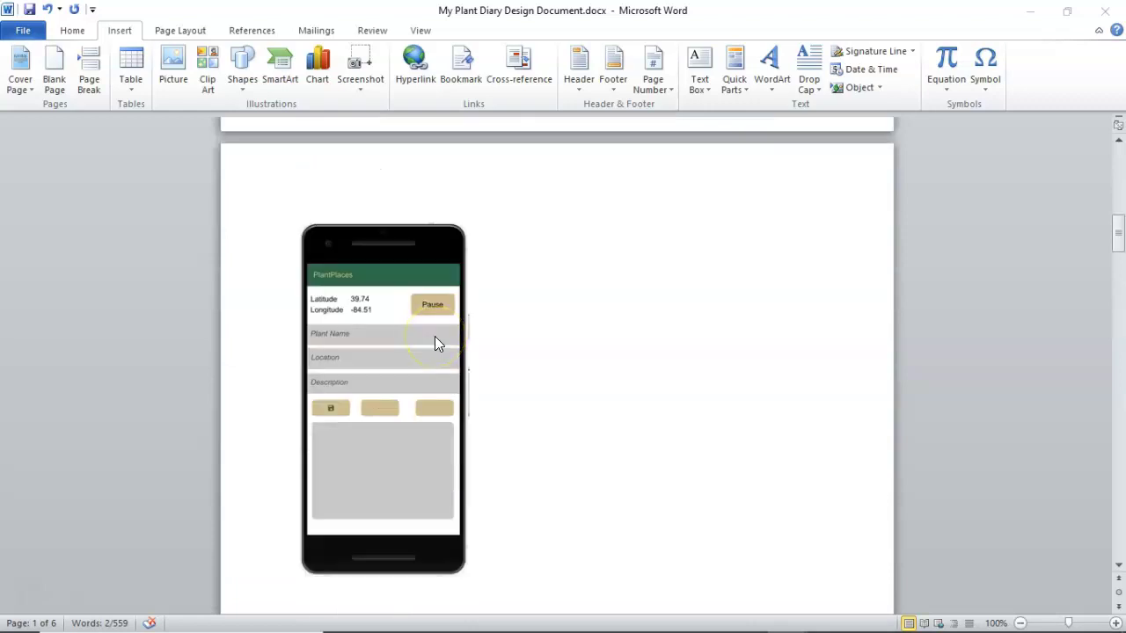
{"action": "scroll", "coordinate": [400, 409], "scroll_direction": "up", "scroll_amount": 1}
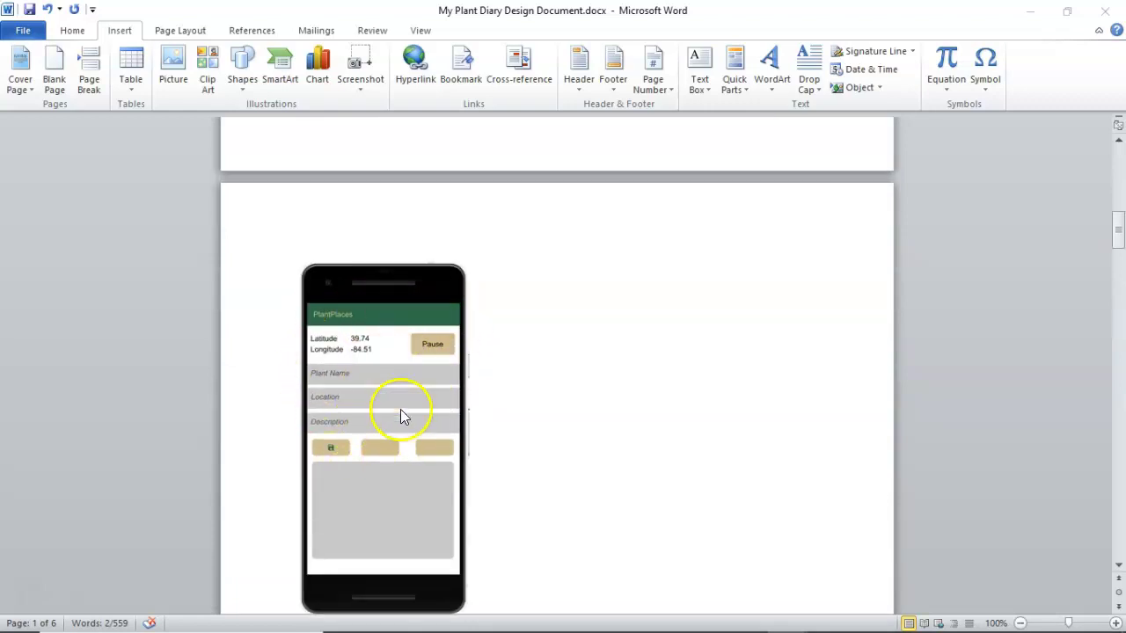
{"action": "scroll", "coordinate": [402, 413], "scroll_direction": "up", "scroll_amount": 10}
{"action": "scroll", "coordinate": [406, 413], "scroll_direction": "down", "scroll_amount": 9}
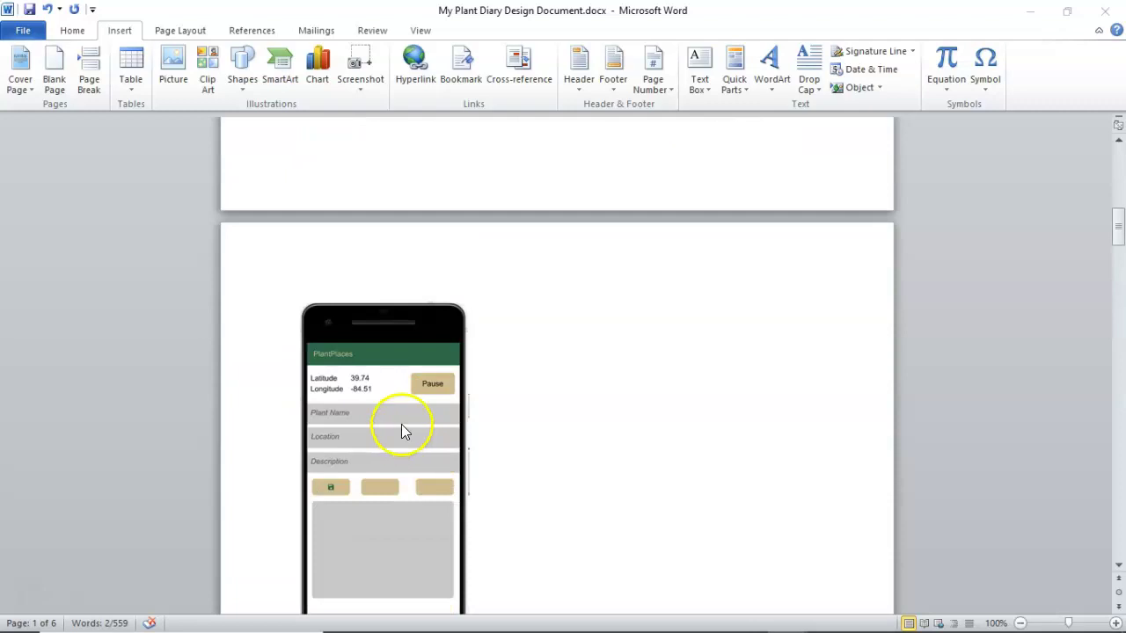
{"action": "scroll", "coordinate": [401, 425], "scroll_direction": "down", "scroll_amount": 3}
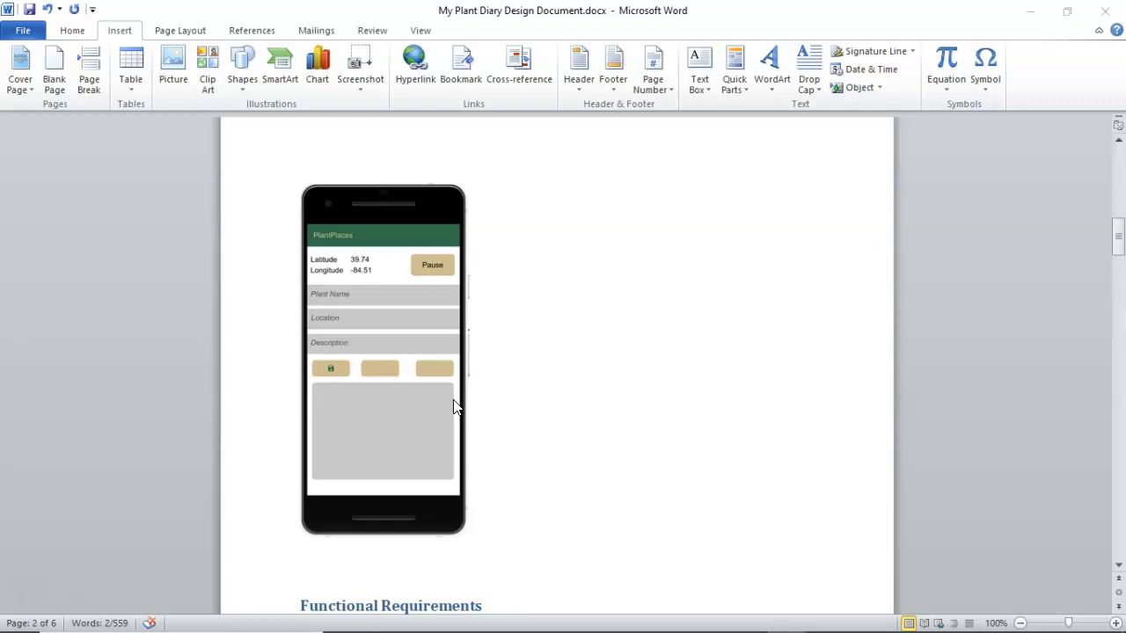
- Scroll into Requirement 100.0 and select the Search for Plants scenario text
{"action": "scroll", "coordinate": [454, 407], "scroll_direction": "down", "scroll_amount": 2}
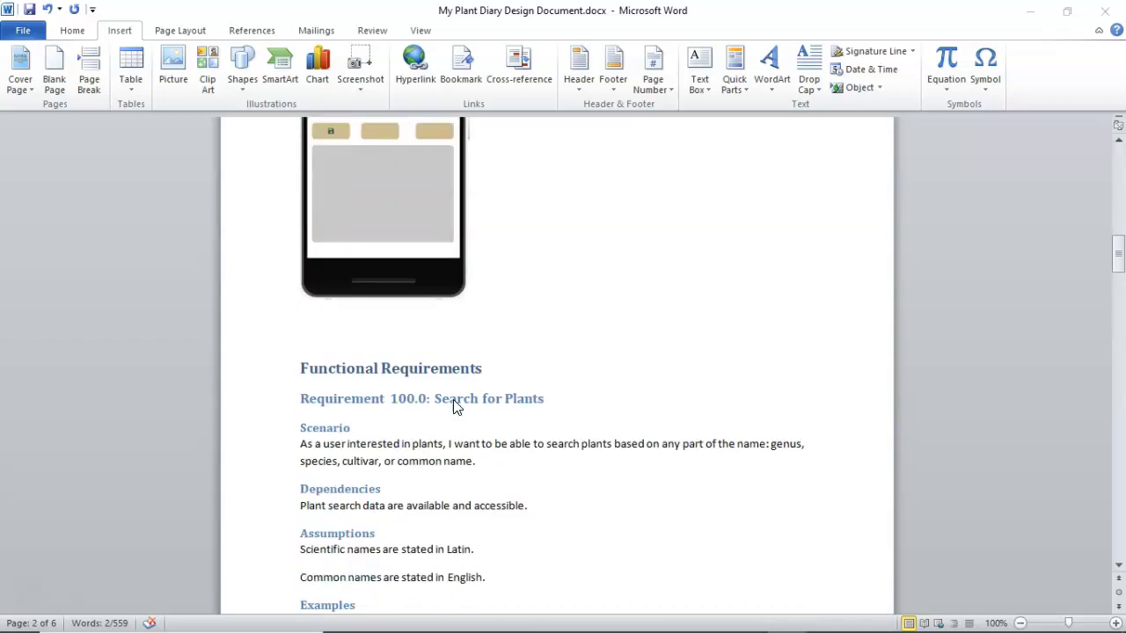
{"action": "scroll", "coordinate": [453, 406], "scroll_direction": "down", "scroll_amount": 3}
{"action": "scroll", "coordinate": [454, 405], "scroll_direction": "down", "scroll_amount": 2}
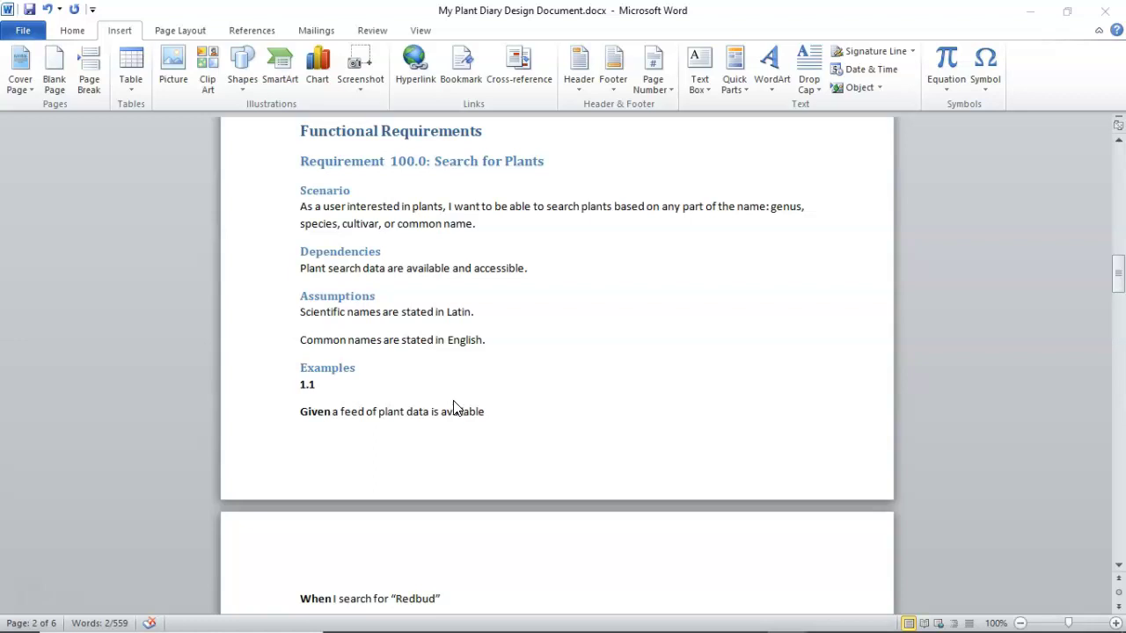
{"action": "scroll", "coordinate": [453, 407], "scroll_direction": "down", "scroll_amount": 6}
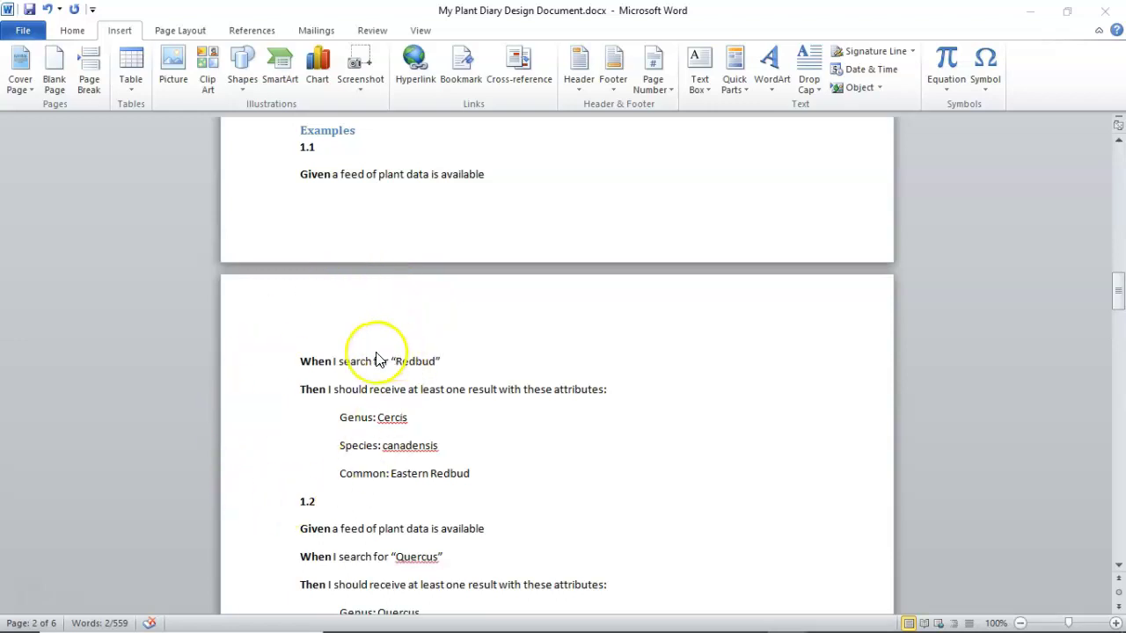
{"action": "scroll", "coordinate": [376, 359], "scroll_direction": "up", "scroll_amount": 7}
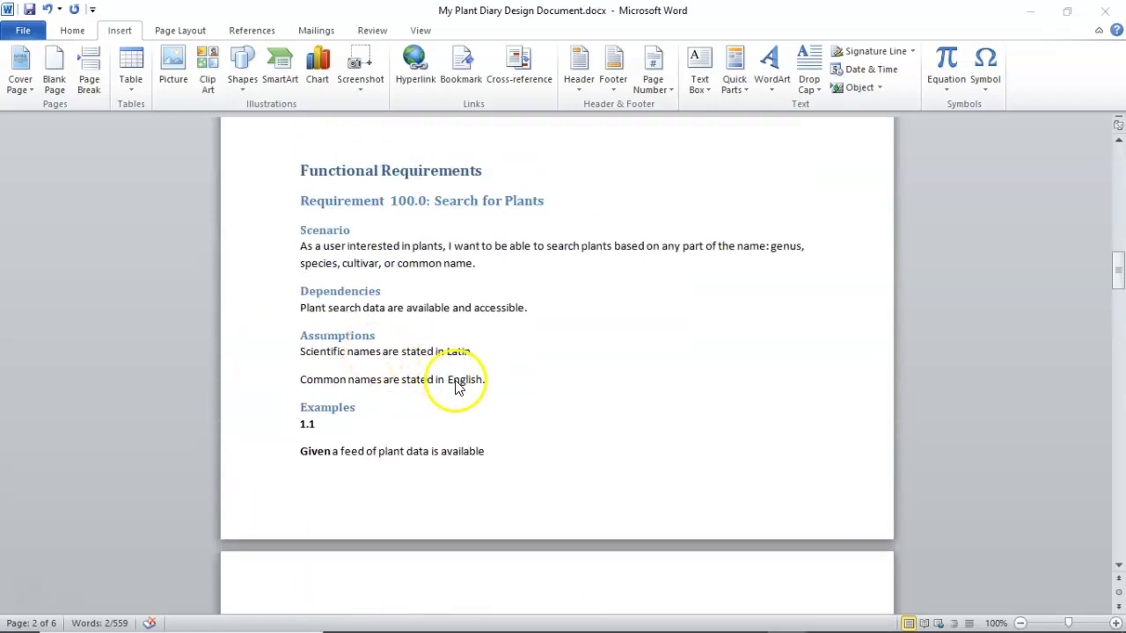
{"action": "left_click_drag", "start_coordinate": [490, 272], "coordinate": [264, 244]}
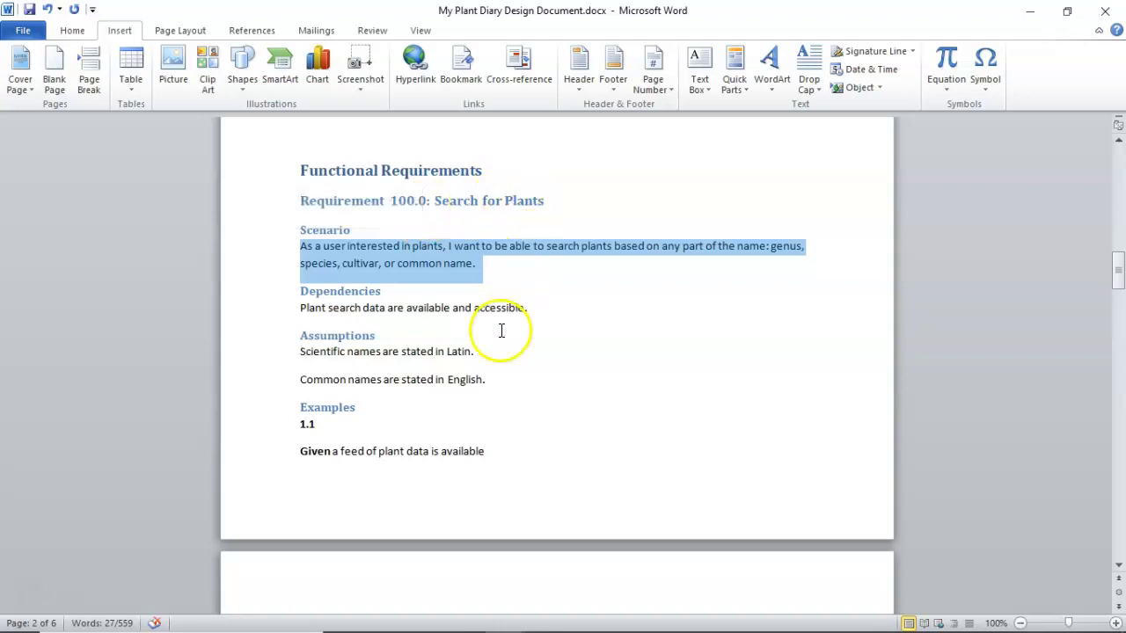
- Highlight the Redbud search example and point out its expected genus value
{"action": "scroll", "coordinate": [501, 335], "scroll_direction": "down", "scroll_amount": 10}
{"action": "scroll", "coordinate": [509, 349], "scroll_direction": "down", "scroll_amount": 9}
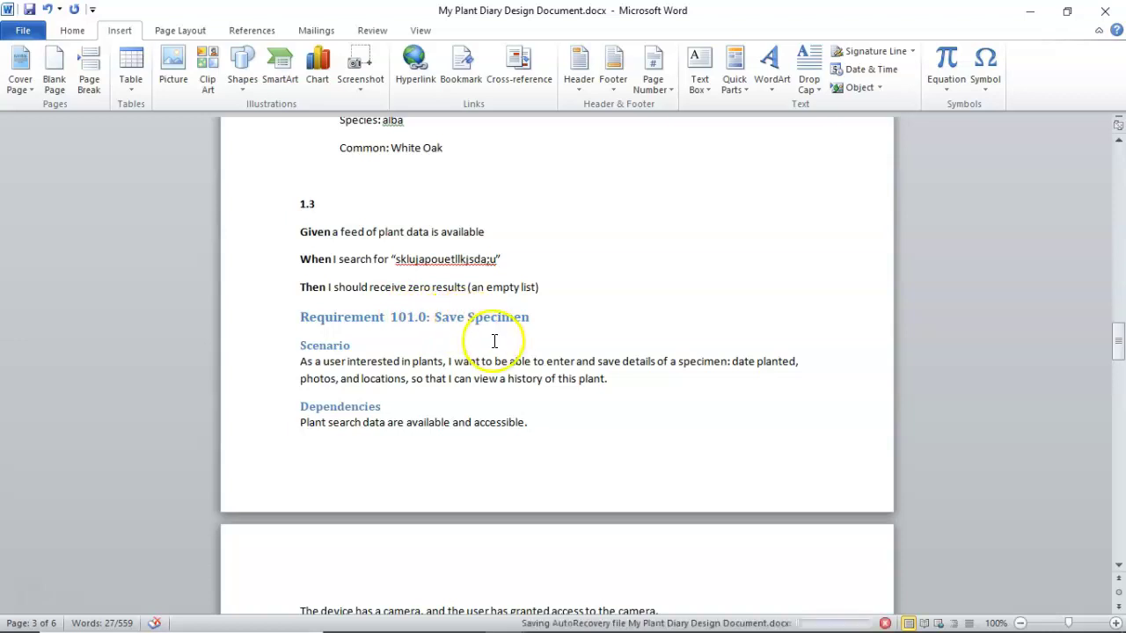
{"action": "scroll", "coordinate": [495, 340], "scroll_direction": "up", "scroll_amount": 10}
{"action": "scroll", "coordinate": [494, 341], "scroll_direction": "up", "scroll_amount": 2}
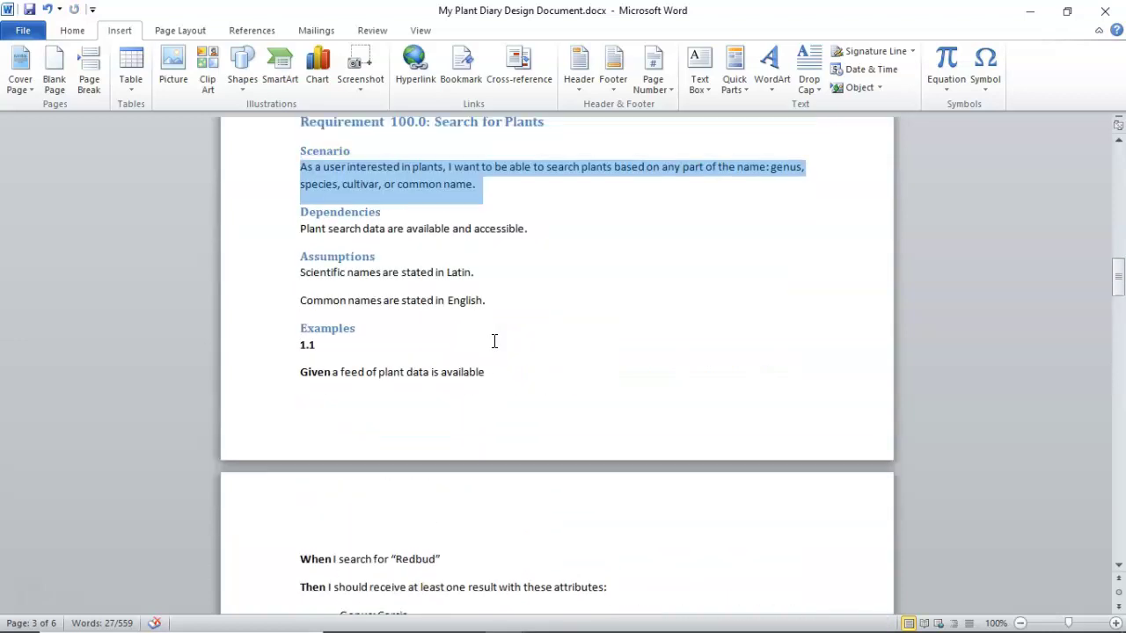
{"action": "scroll", "coordinate": [494, 341], "scroll_direction": "down", "scroll_amount": 6}
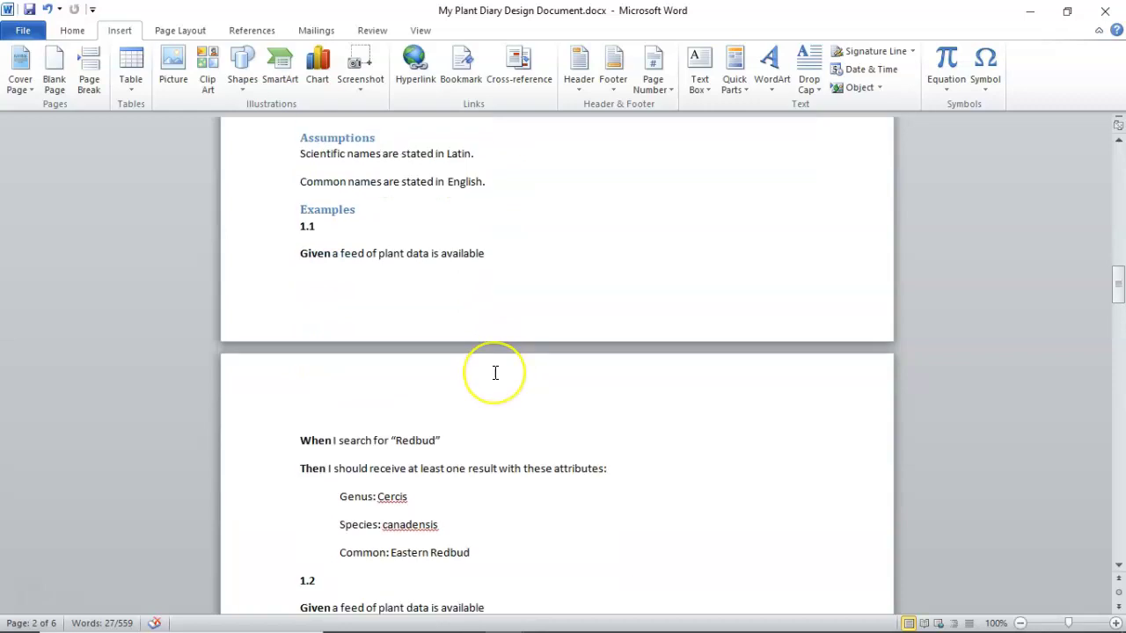
{"action": "left_click_drag", "start_coordinate": [502, 477], "coordinate": [299, 180]}
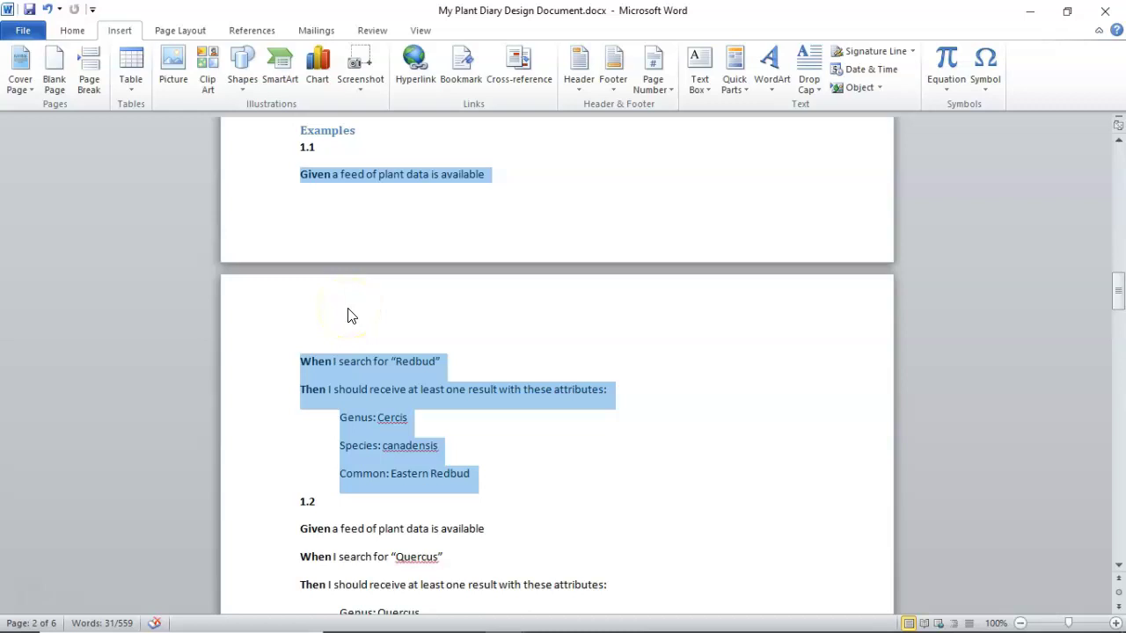
{"action": "scroll", "coordinate": [382, 334], "scroll_direction": "up", "scroll_amount": 2}
{"action": "scroll", "coordinate": [382, 334], "scroll_direction": "down", "scroll_amount": 5}
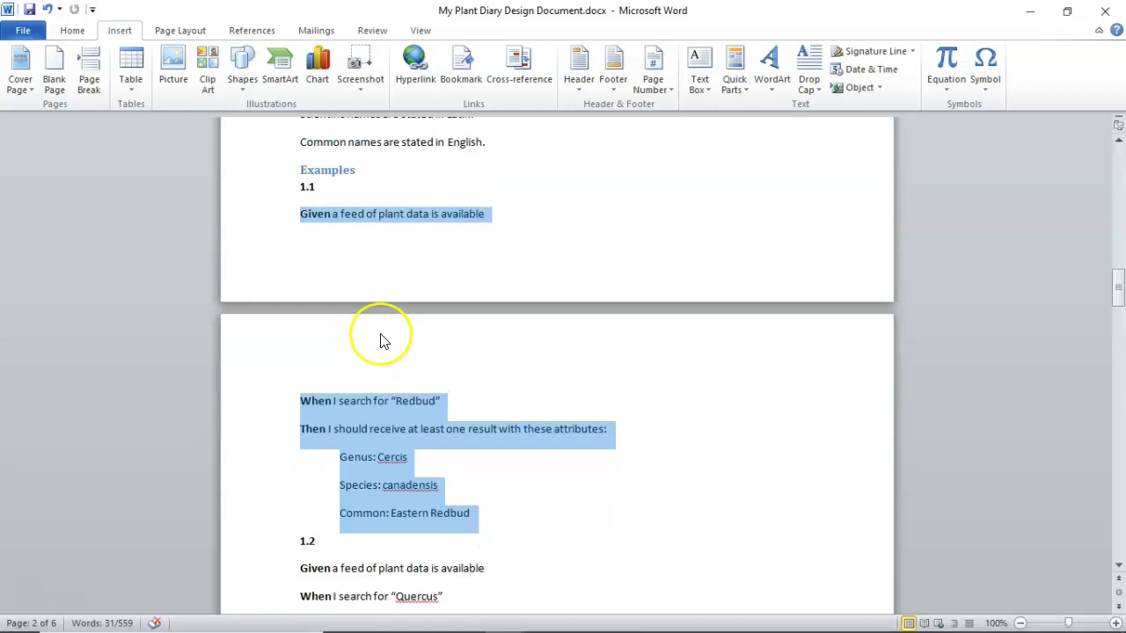
{"action": "left_click", "coordinate": [444, 245]}
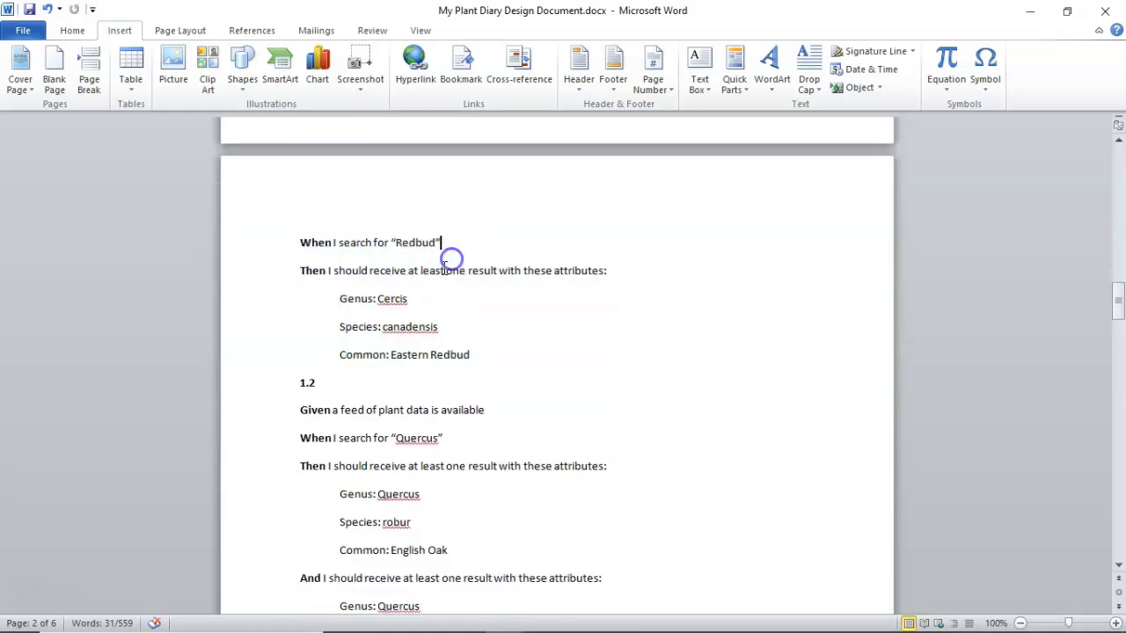
{"action": "scroll", "coordinate": [410, 255], "scroll_direction": "up", "scroll_amount": 1}
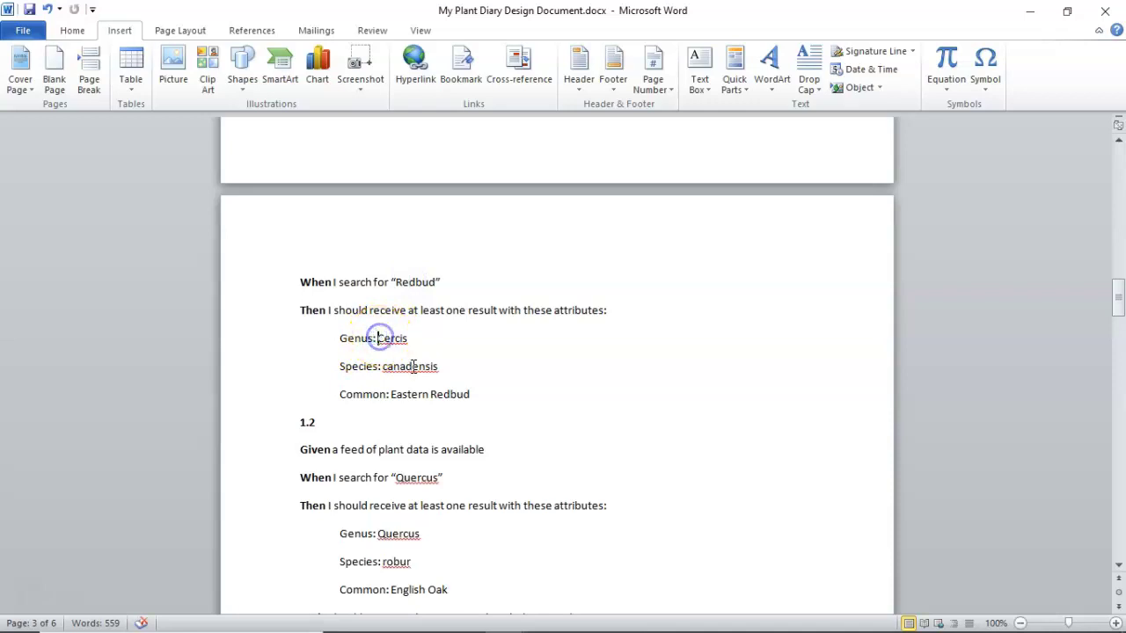
{"action": "left_click", "coordinate": [426, 395]}
- Scroll past the Quercus and empty-search examples to Requirement 101.0: Save Specimen
{"action": "scroll", "coordinate": [439, 414], "scroll_direction": "down", "scroll_amount": 4}
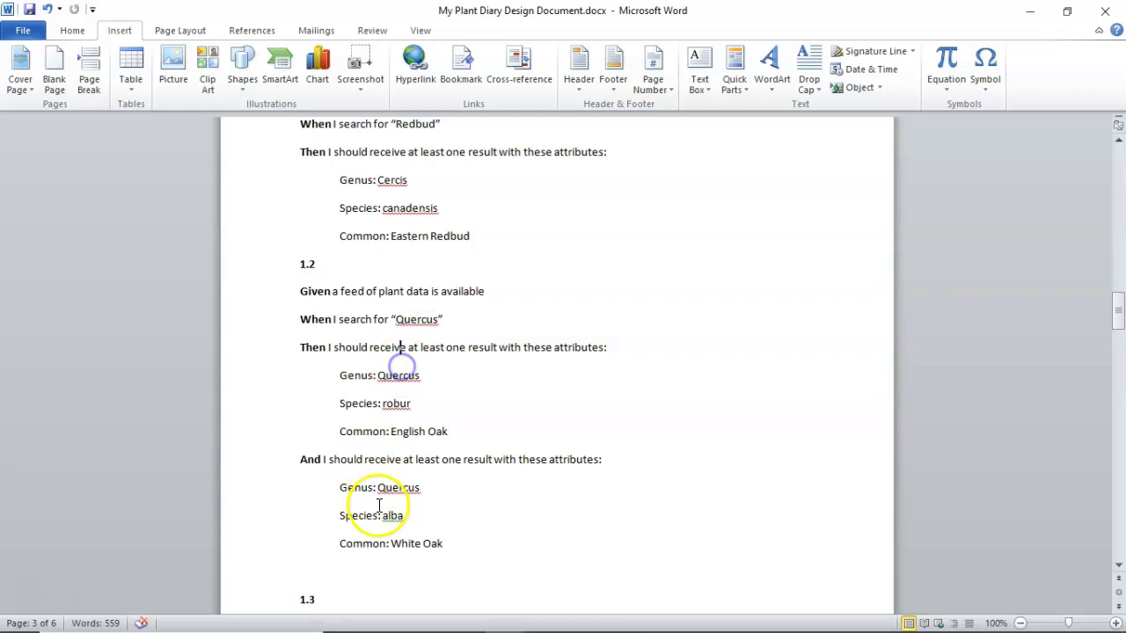
{"action": "scroll", "coordinate": [379, 506], "scroll_direction": "down", "scroll_amount": 6}
{"action": "scroll", "coordinate": [379, 505], "scroll_direction": "down", "scroll_amount": 2}
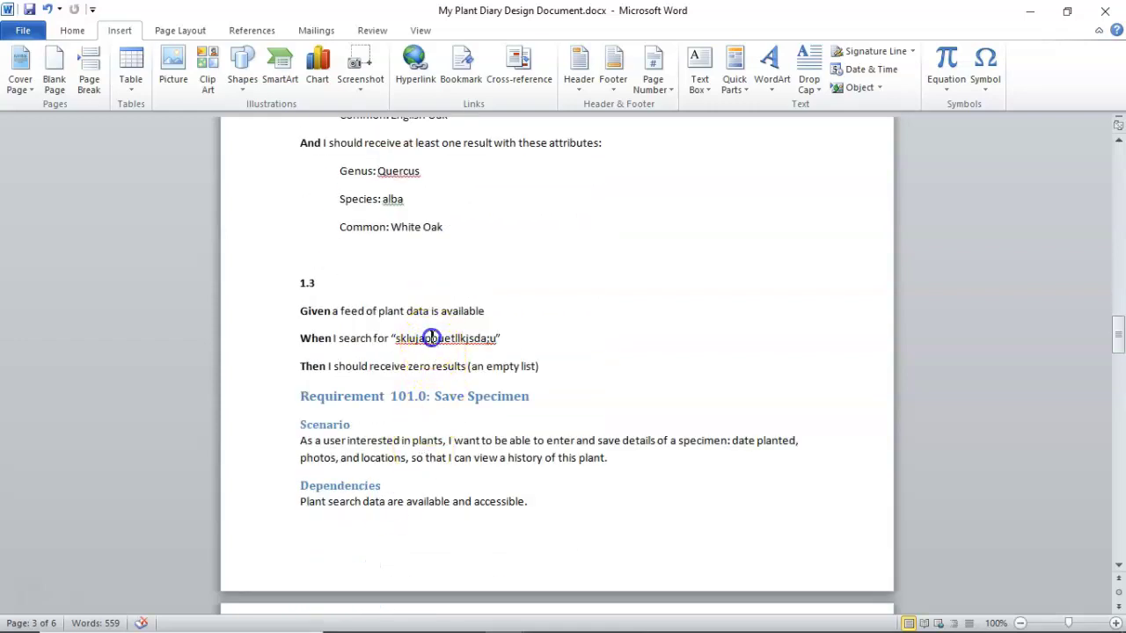
{"action": "scroll", "coordinate": [439, 366], "scroll_direction": "down", "scroll_amount": 16}
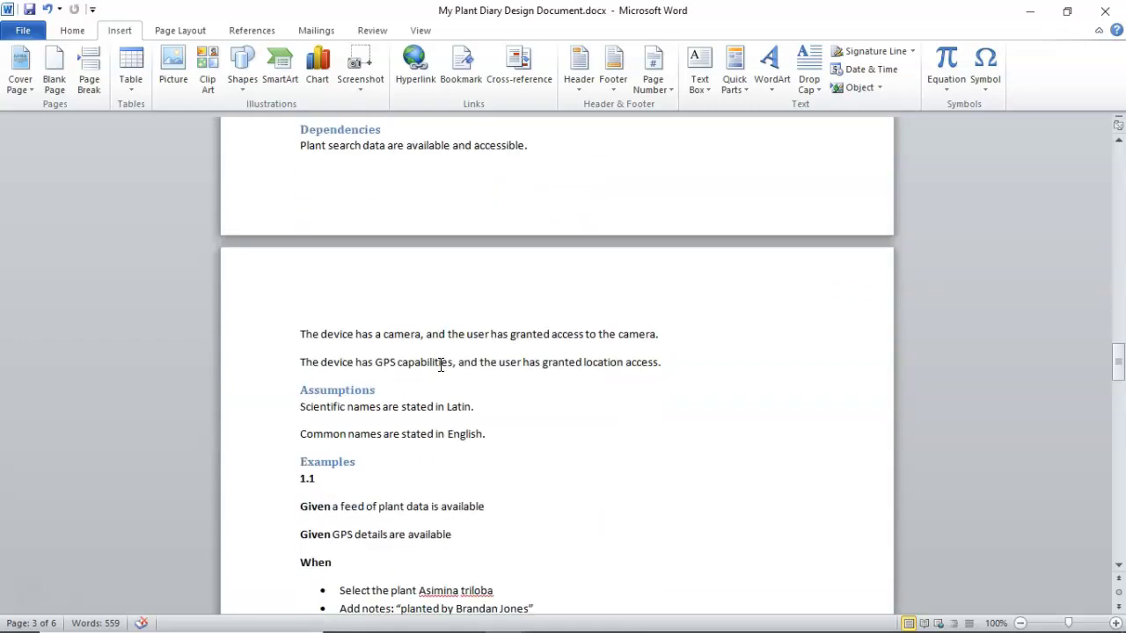
{"action": "scroll", "coordinate": [441, 366], "scroll_direction": "down", "scroll_amount": 2}
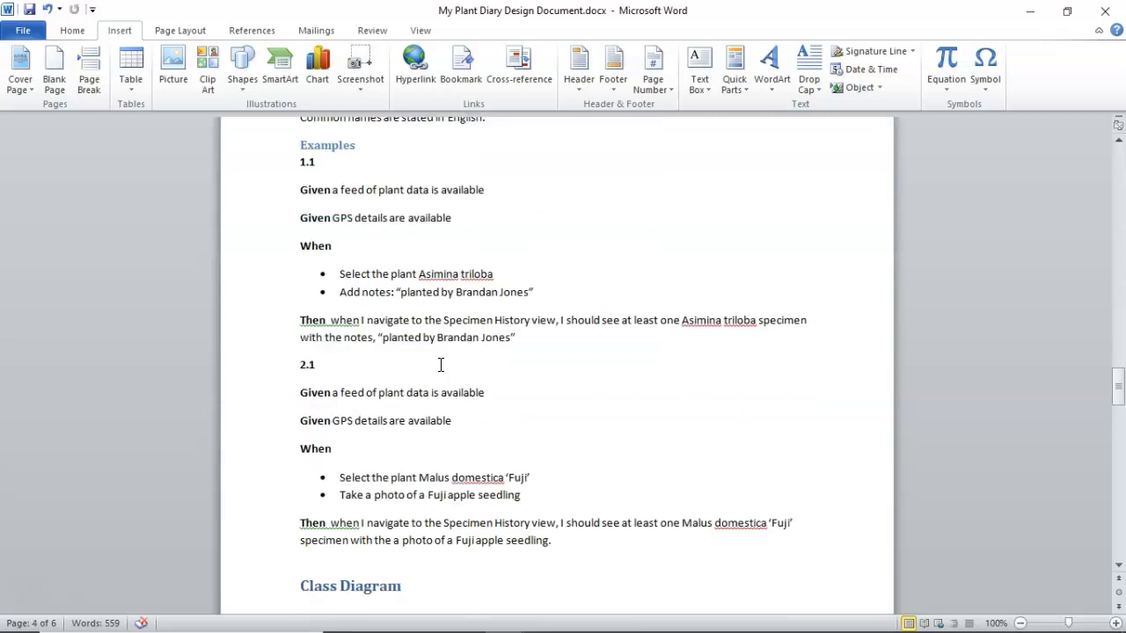
{"action": "left_click", "coordinate": [418, 190]}
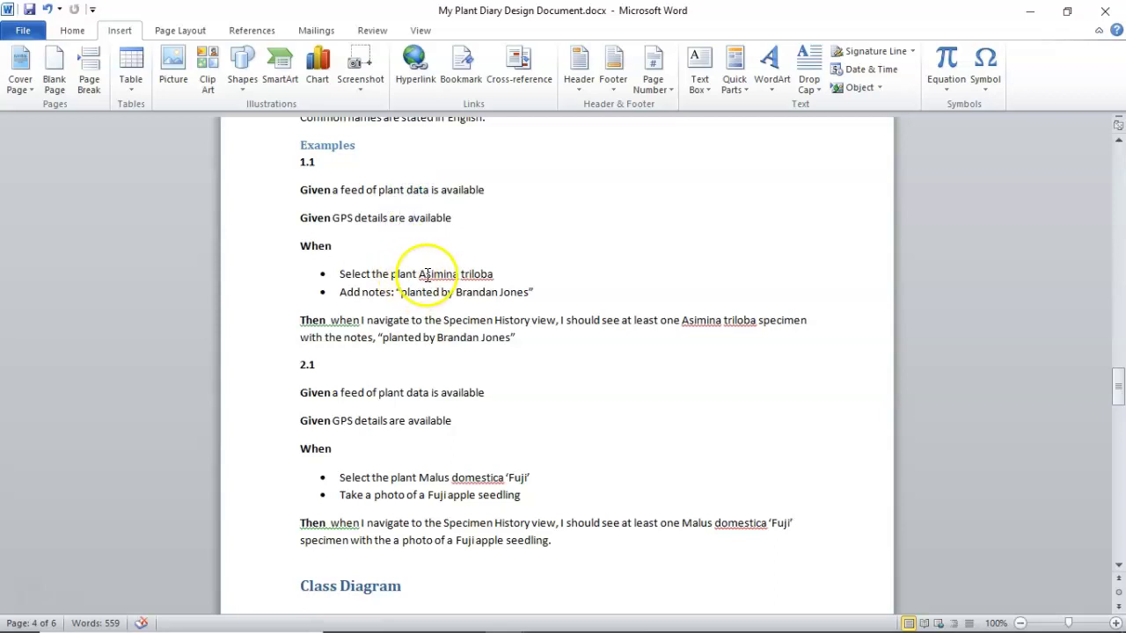
{"action": "left_click_drag", "start_coordinate": [418, 274], "coordinate": [495, 274]}
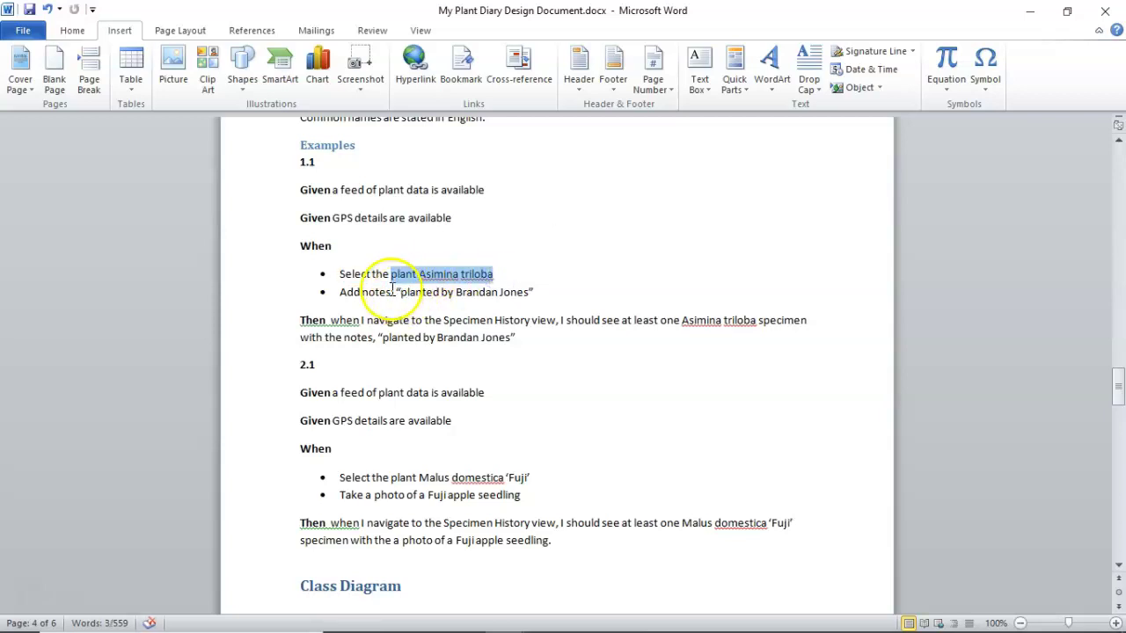
{"action": "left_click_drag", "start_coordinate": [393, 291], "coordinate": [532, 300]}
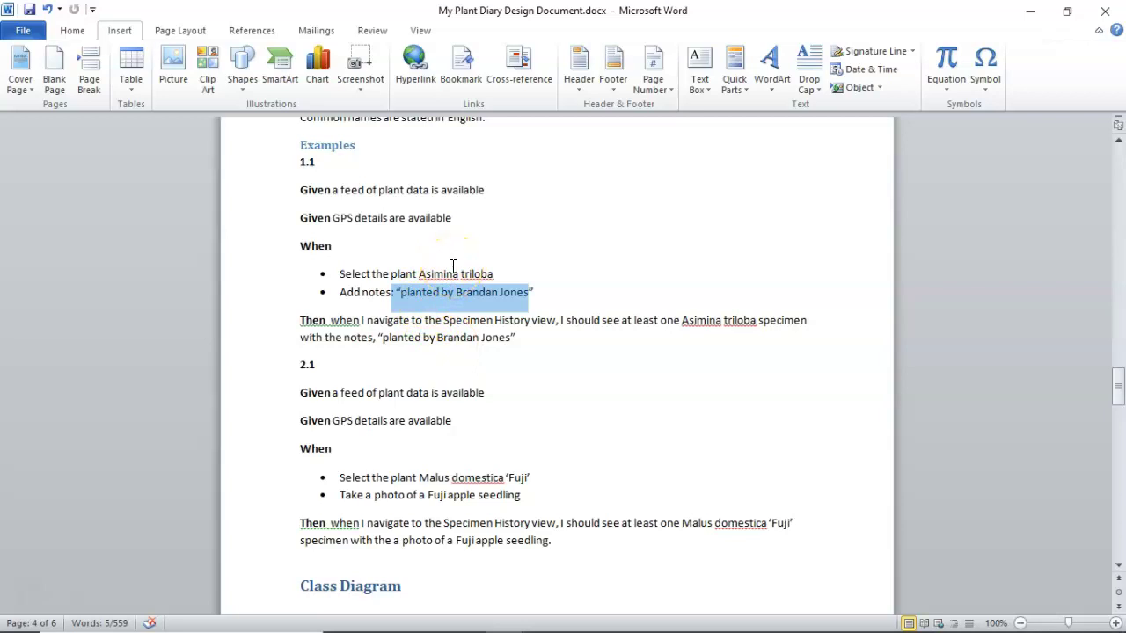
{"action": "mouse_move", "coordinate": [420, 628]}
{"action": "key", "text": "alt+Tab"}
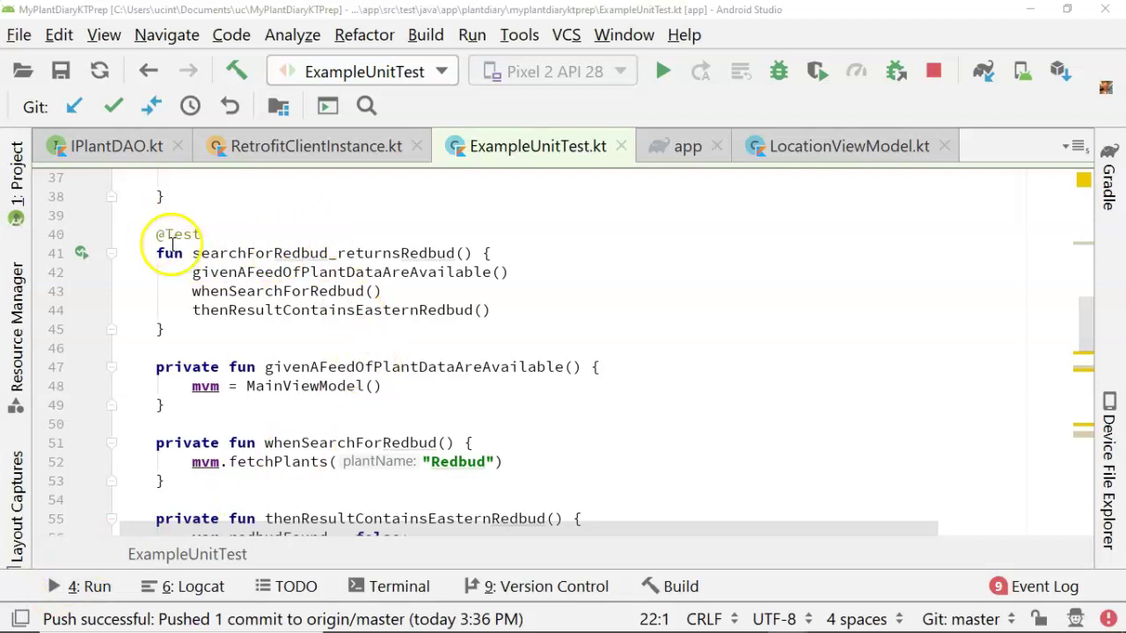
{"action": "left_click", "coordinate": [200, 272]}
{"action": "left_click", "coordinate": [209, 292]}
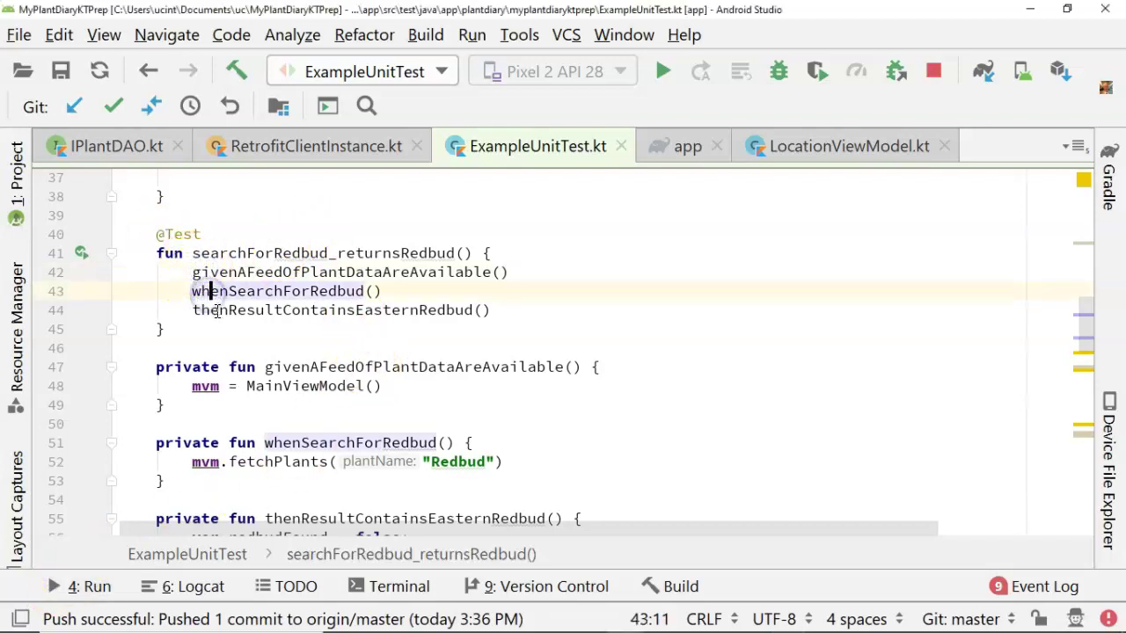
{"action": "left_click", "coordinate": [216, 311]}
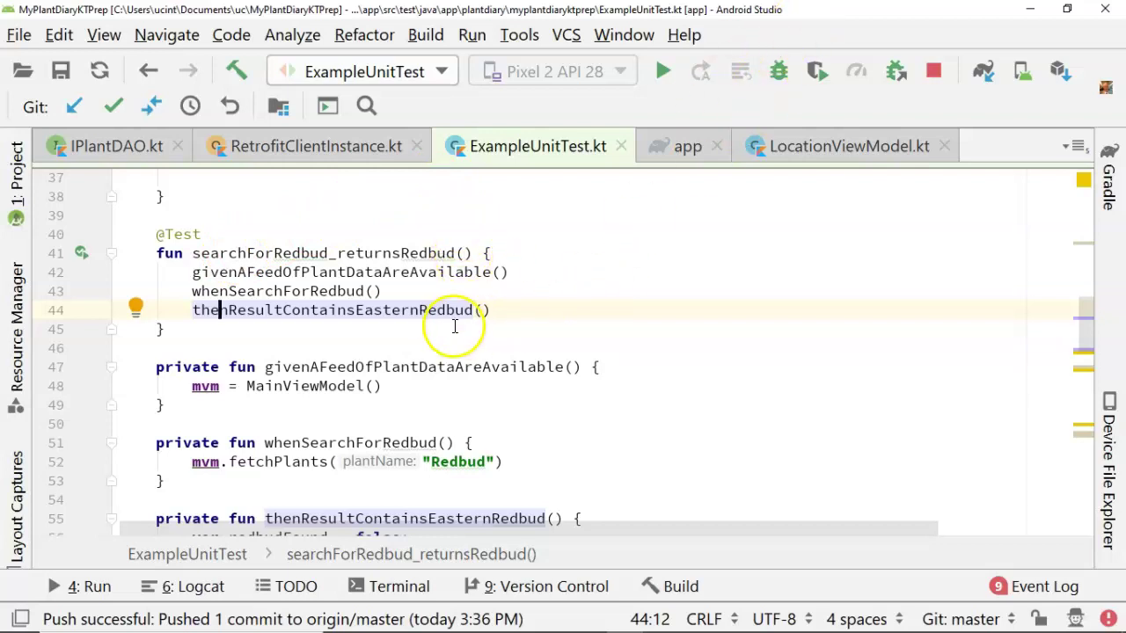
{"action": "scroll", "coordinate": [431, 338], "scroll_direction": "down", "scroll_amount": 3}
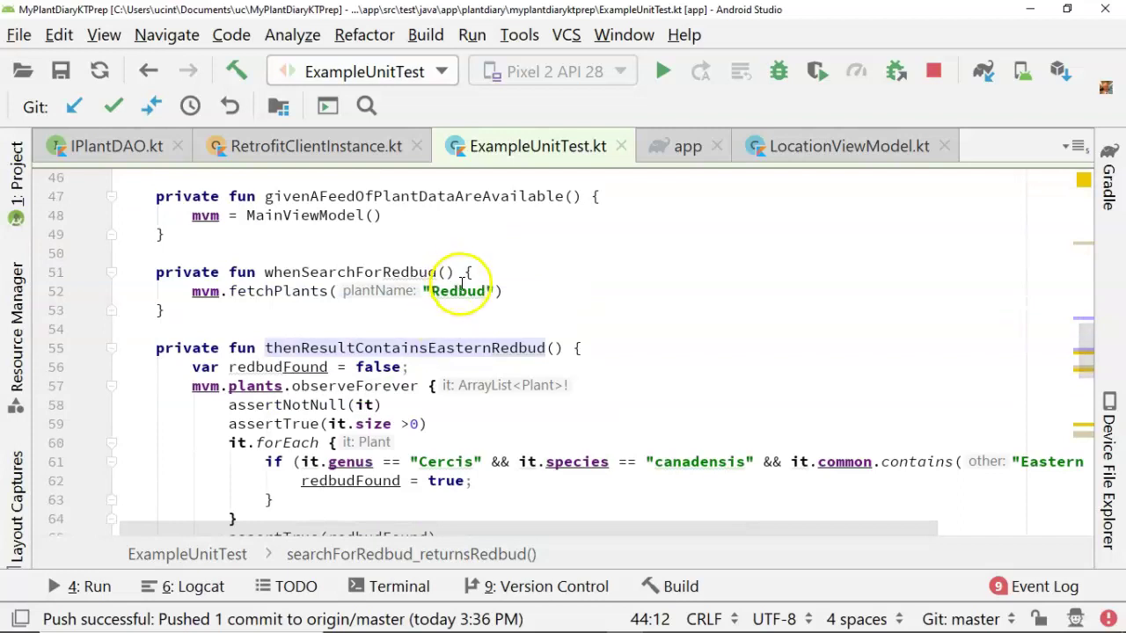
{"action": "left_click", "coordinate": [467, 292]}
{"action": "scroll", "coordinate": [473, 298], "scroll_direction": "down", "scroll_amount": 1}
{"action": "scroll", "coordinate": [472, 297], "scroll_direction": "down", "scroll_amount": 7}
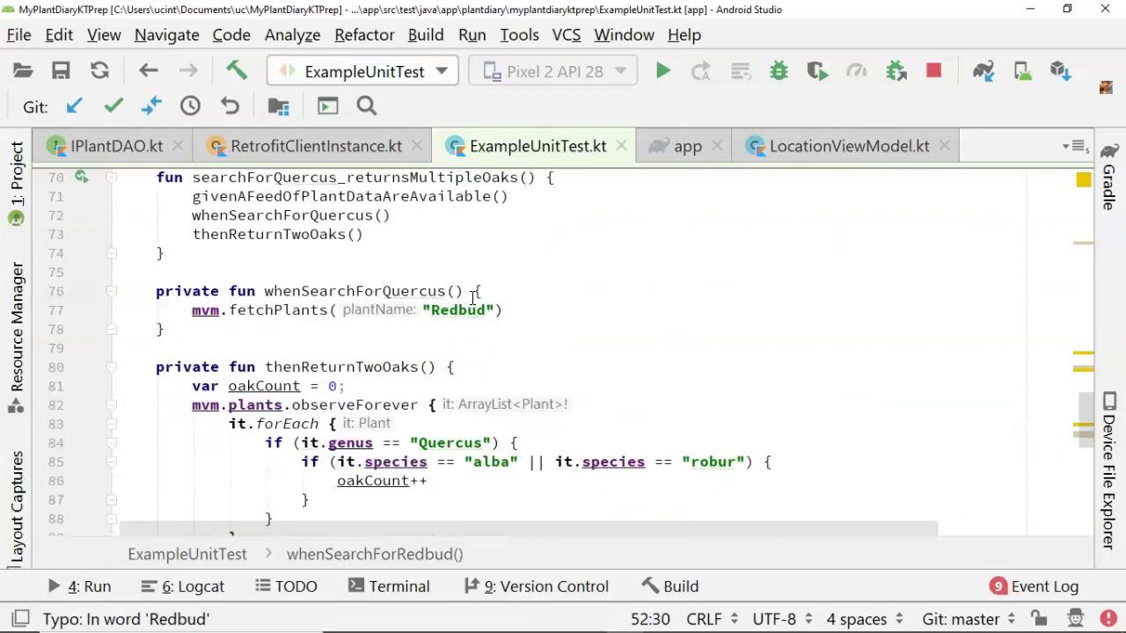
{"action": "left_click", "coordinate": [465, 443]}
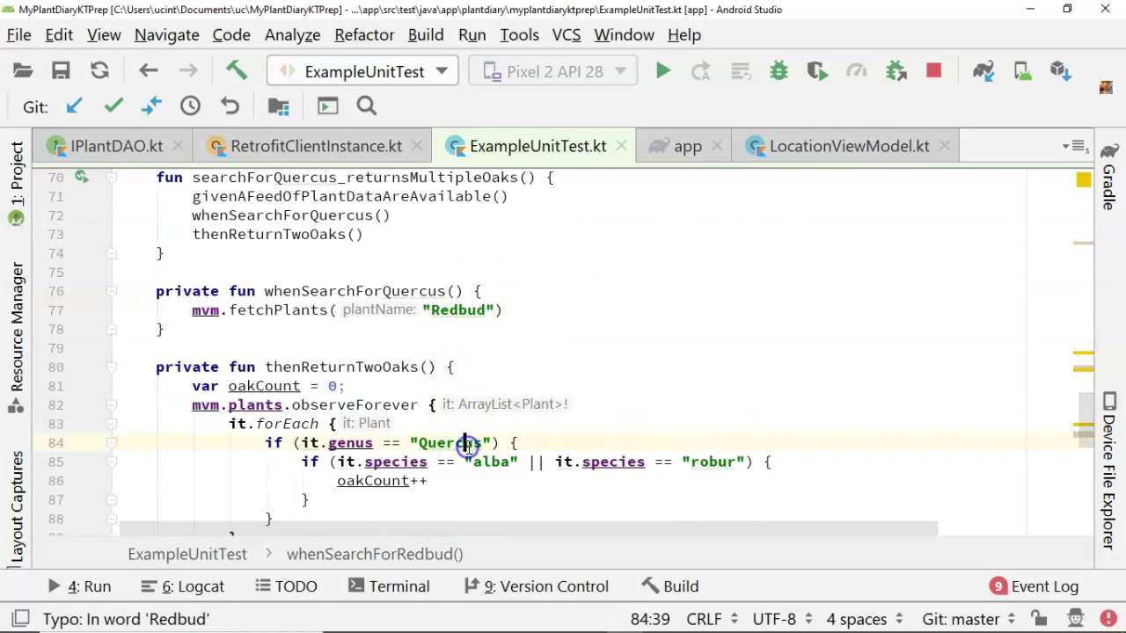
{"action": "mouse_move", "coordinate": [734, 453]}
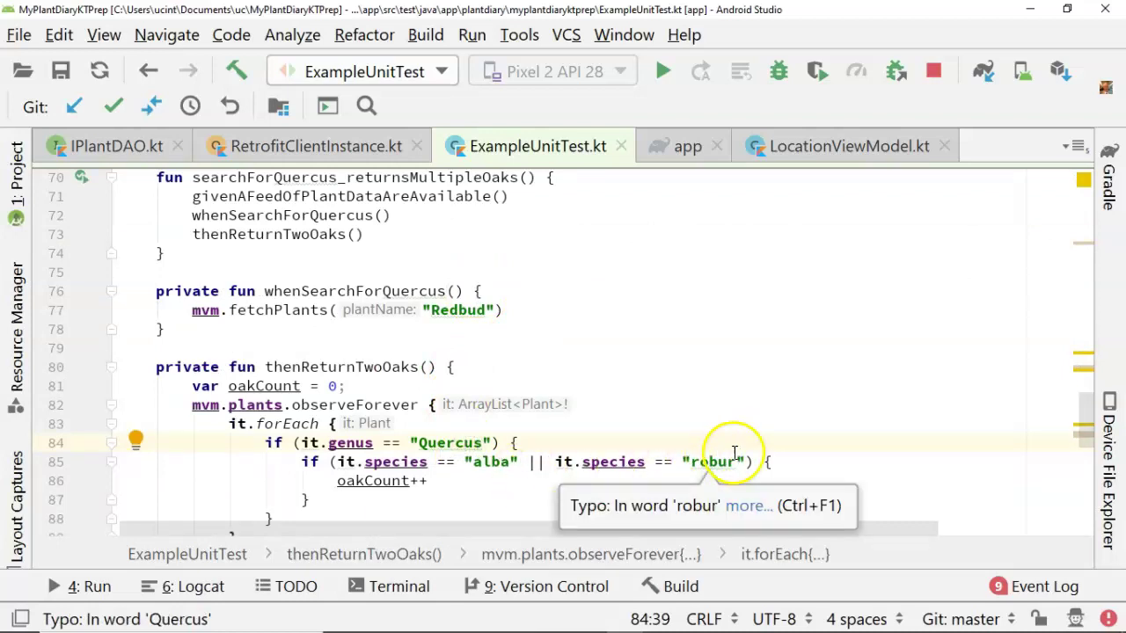
{"action": "left_click", "coordinate": [1033, 11]}
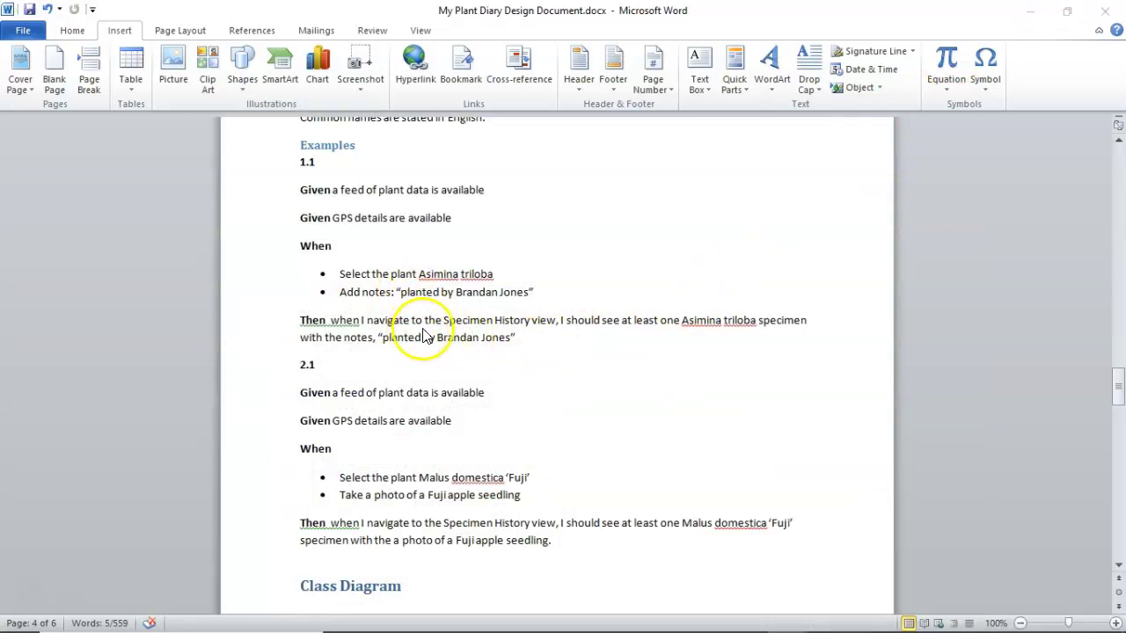
- Scroll past the class diagram and follow the scrumy.com/MyPlantDiaryQ link
{"action": "scroll", "coordinate": [424, 335], "scroll_direction": "down", "scroll_amount": 10}
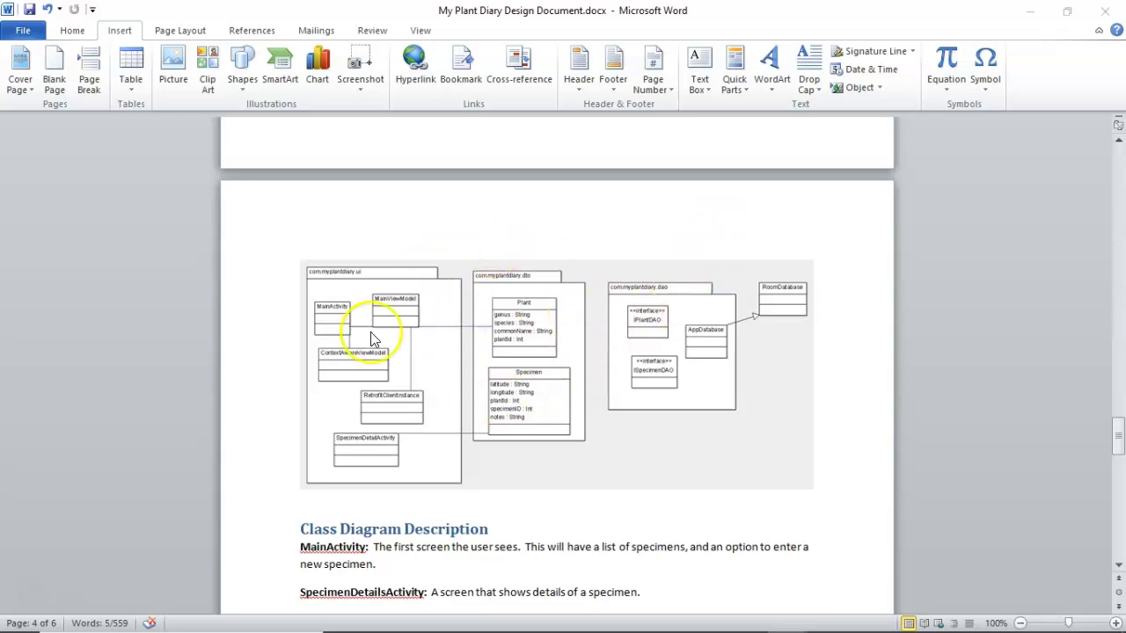
{"action": "scroll", "coordinate": [384, 359], "scroll_direction": "down", "scroll_amount": 4}
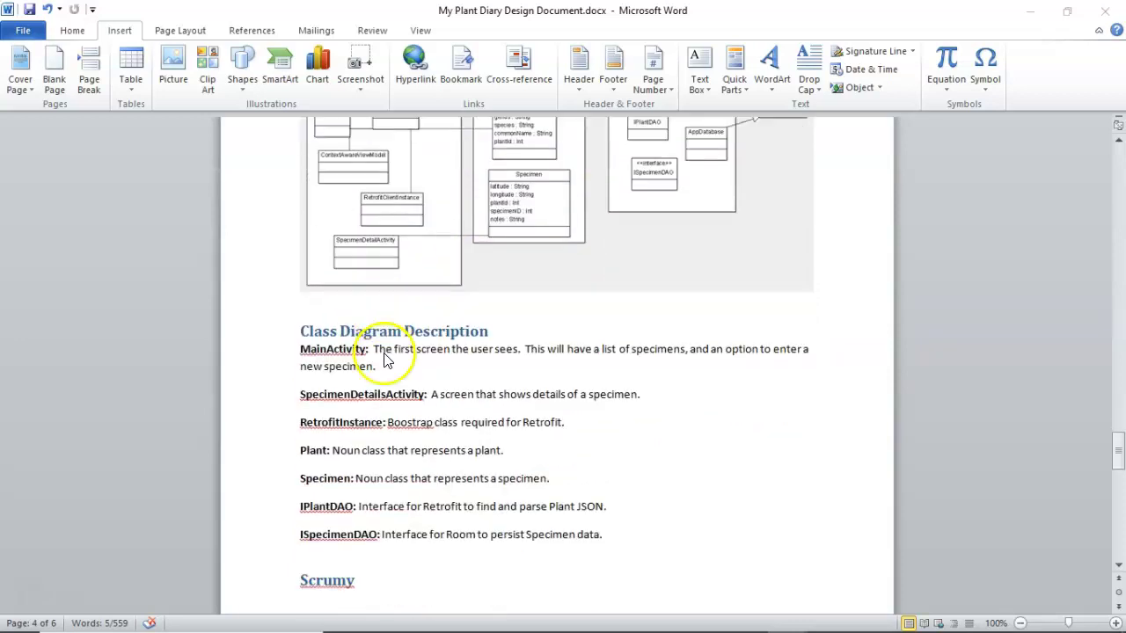
{"action": "scroll", "coordinate": [385, 359], "scroll_direction": "down", "scroll_amount": 1}
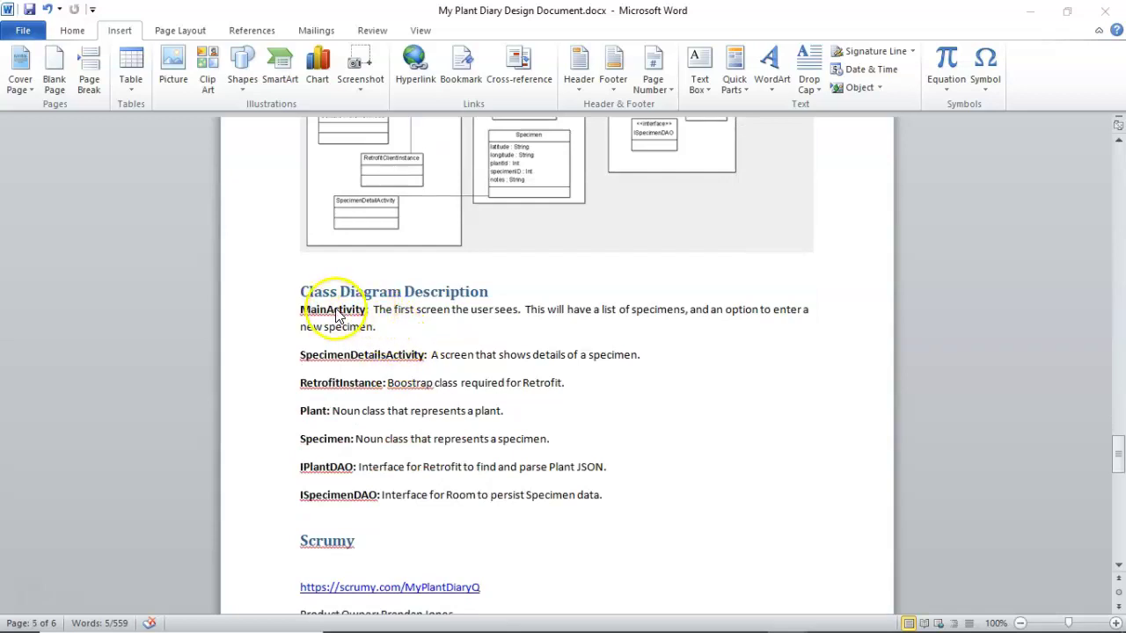
{"action": "scroll", "coordinate": [352, 294], "scroll_direction": "up", "scroll_amount": 3}
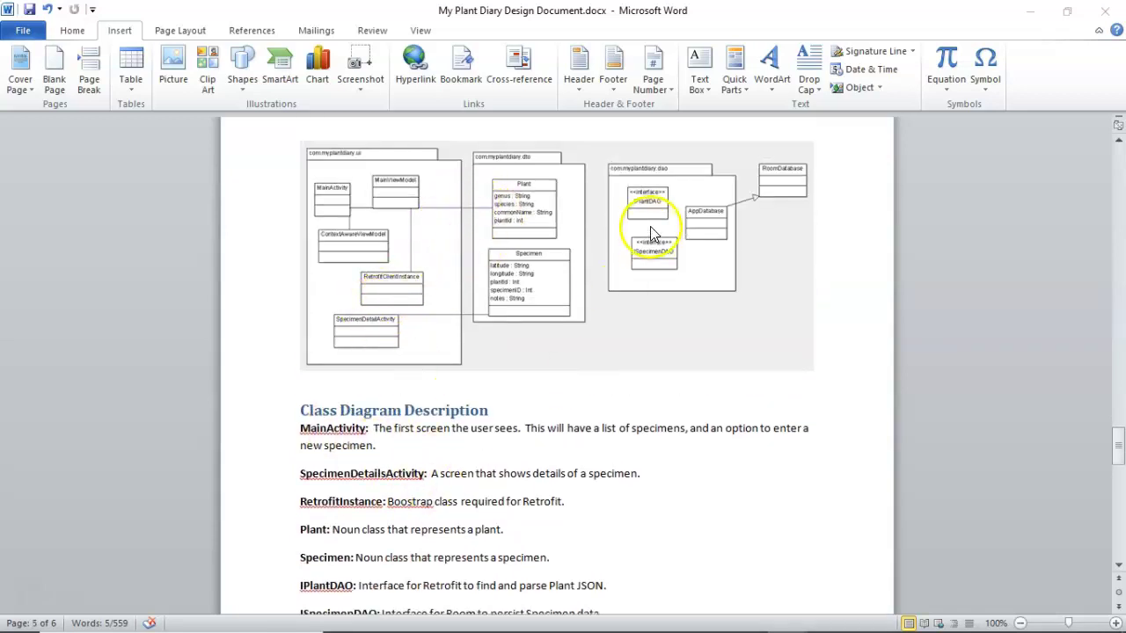
{"action": "scroll", "coordinate": [593, 347], "scroll_direction": "down", "scroll_amount": 10}
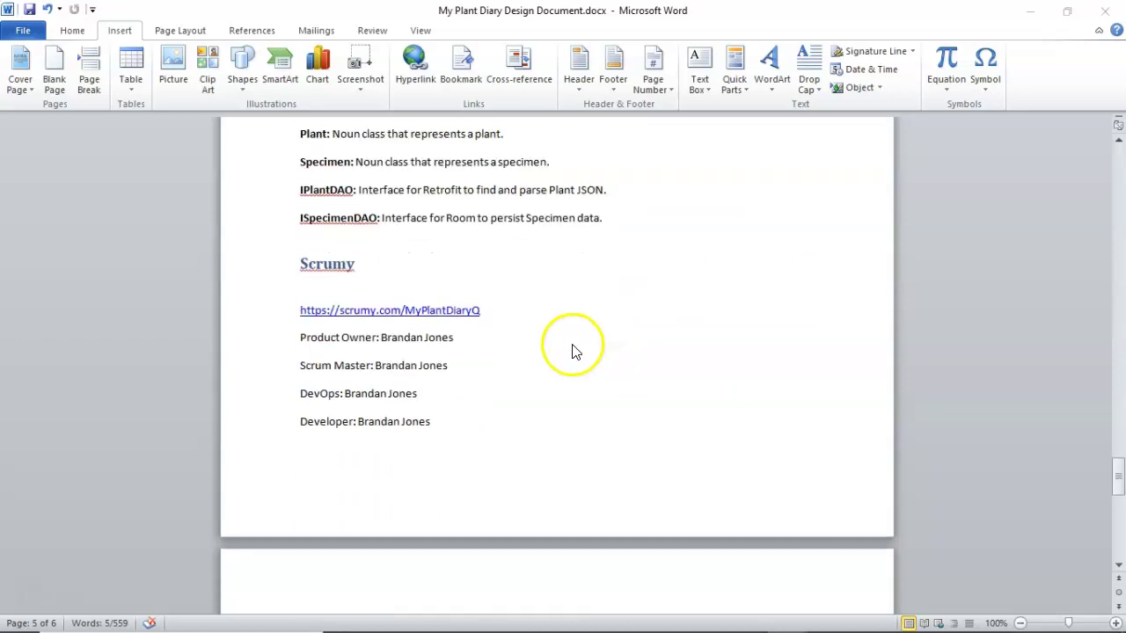
{"action": "left_click", "coordinate": [454, 318]}
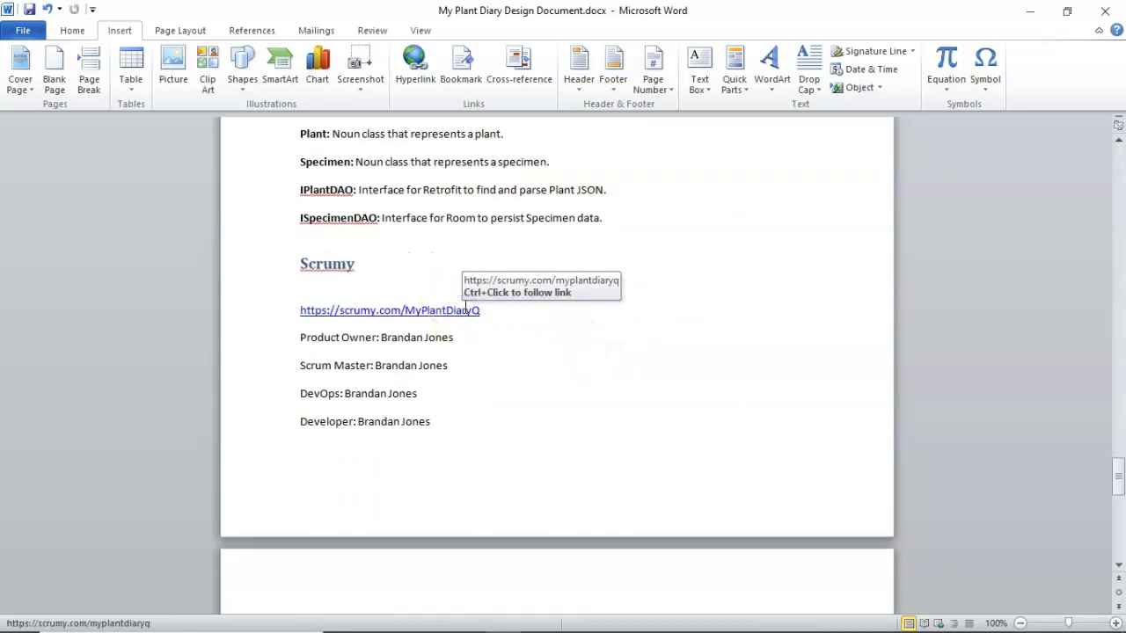
{"action": "left_click", "coordinate": [395, 299], "text": "ctrl"}
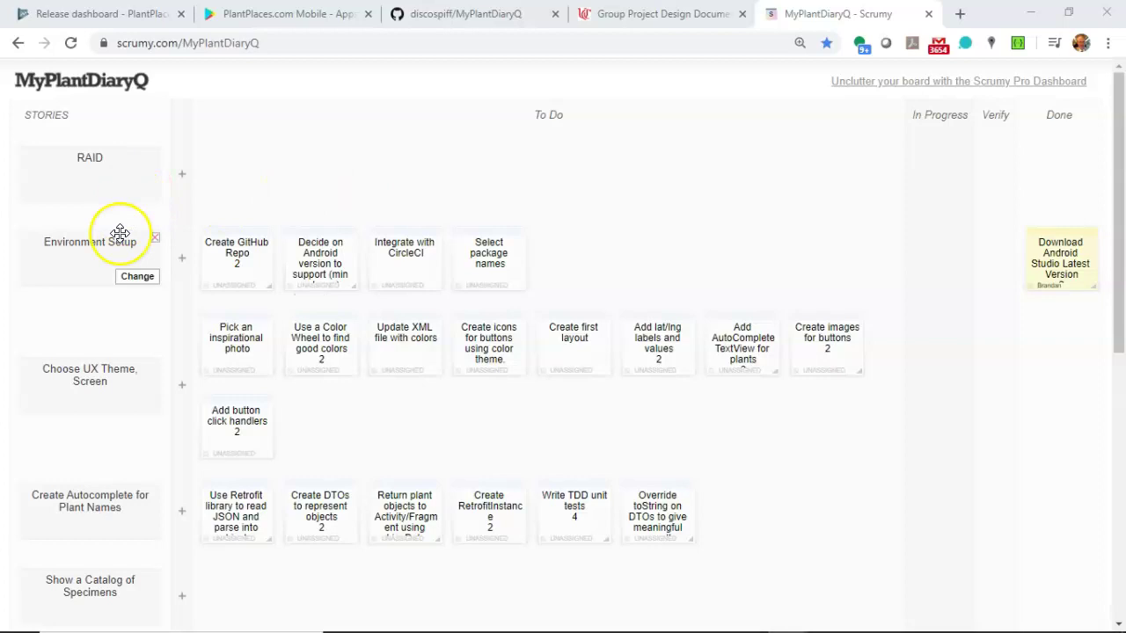
- Point out the Environment Setup story on the MyPlantDiaryQ Scrumy board
{"action": "scroll", "coordinate": [120, 236], "scroll_direction": "down", "scroll_amount": 1}
{"action": "scroll", "coordinate": [120, 236], "scroll_direction": "down", "scroll_amount": 4}
{"action": "scroll", "coordinate": [118, 234], "scroll_direction": "up", "scroll_amount": 6}
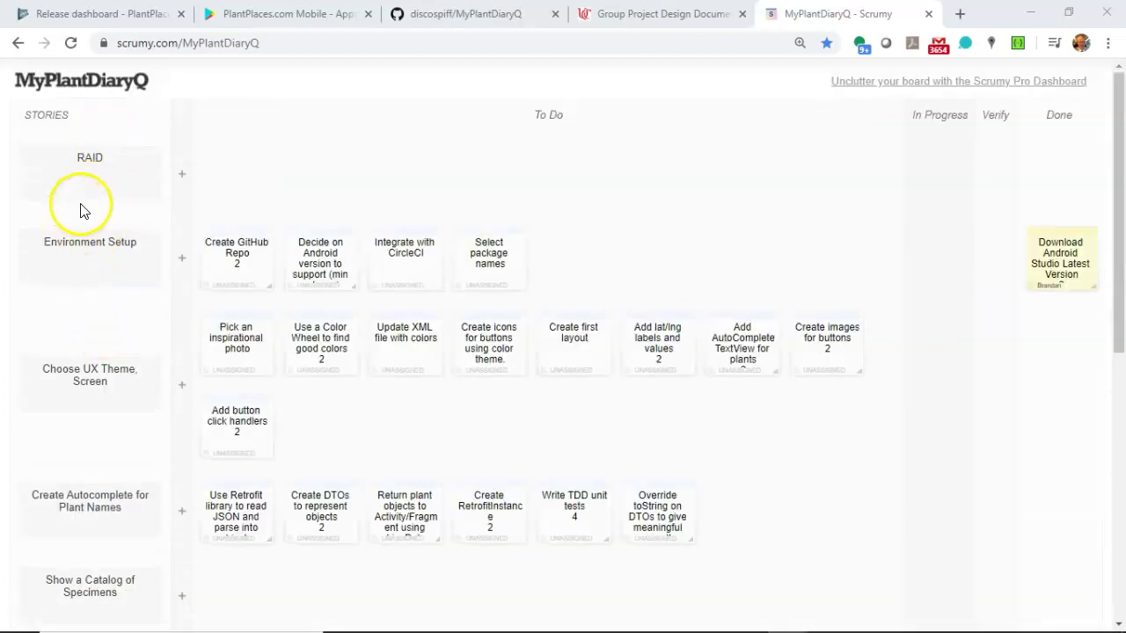
{"action": "mouse_move", "coordinate": [82, 199]}
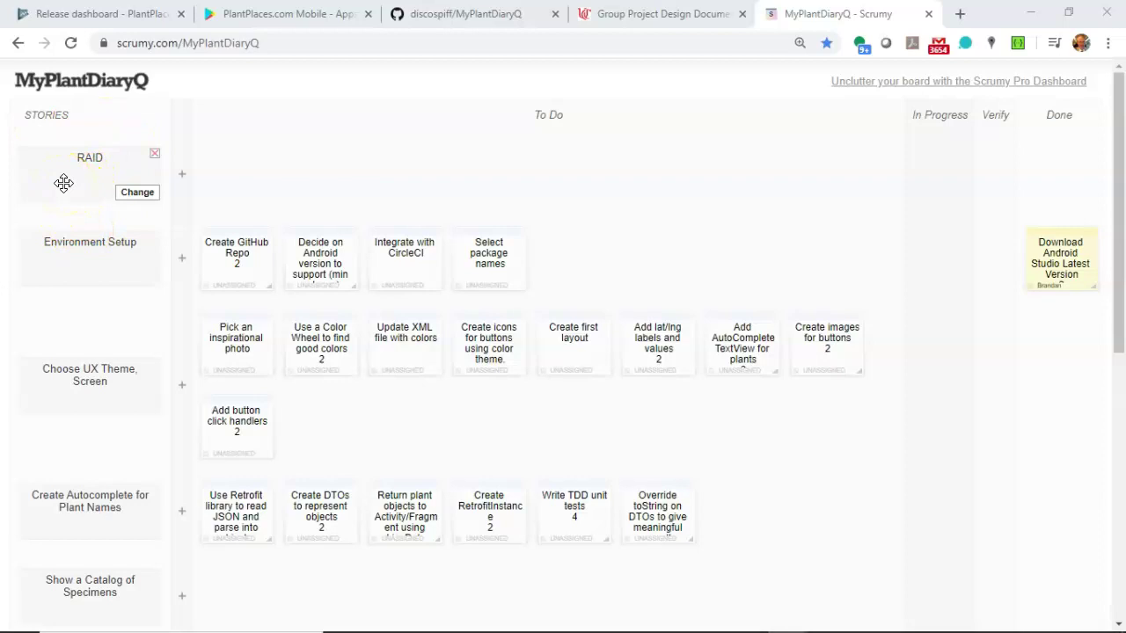
{"action": "left_click", "coordinate": [102, 241]}
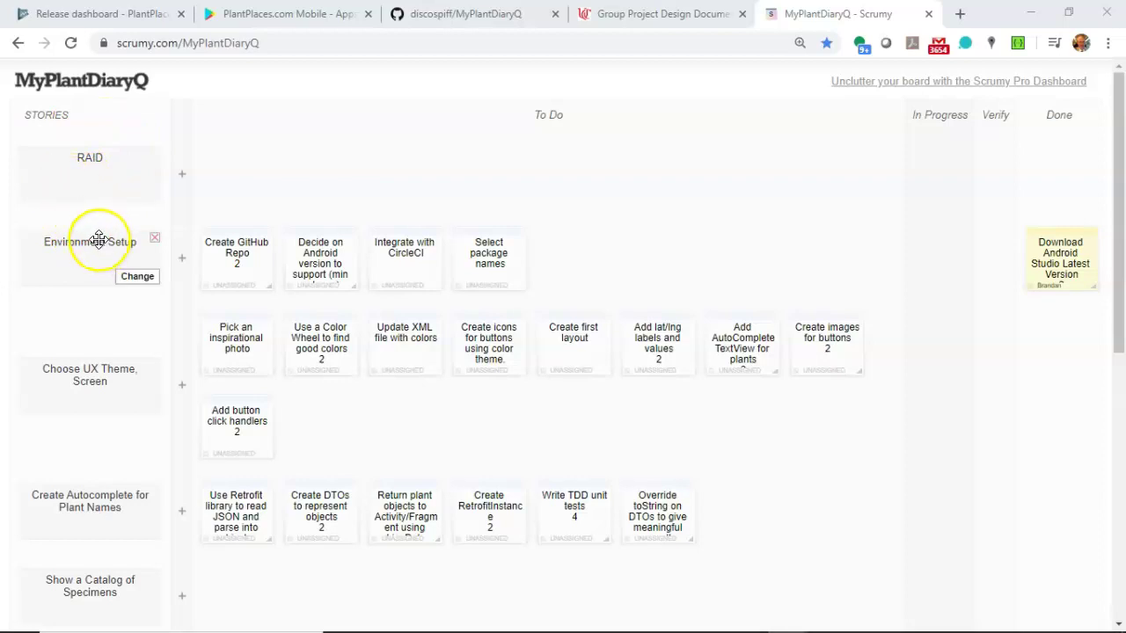
- Scroll through the board's remaining story rows and To Do task cards
{"action": "scroll", "coordinate": [99, 239], "scroll_direction": "down", "scroll_amount": 2}
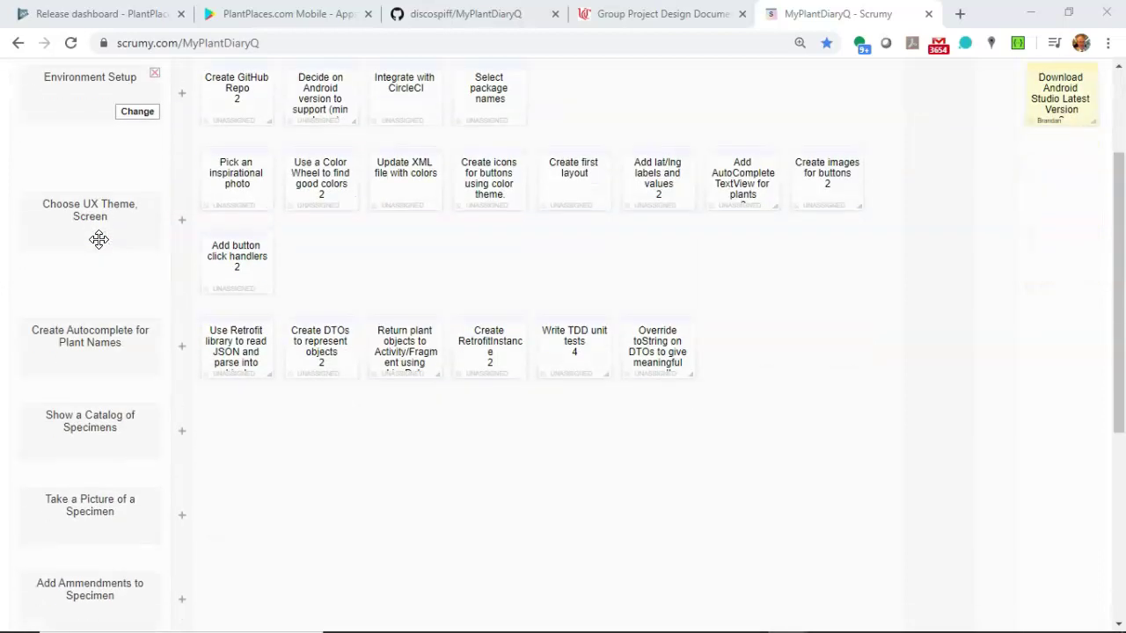
{"action": "scroll", "coordinate": [98, 239], "scroll_direction": "down", "scroll_amount": 4}
{"action": "scroll", "coordinate": [98, 239], "scroll_direction": "up", "scroll_amount": 6}
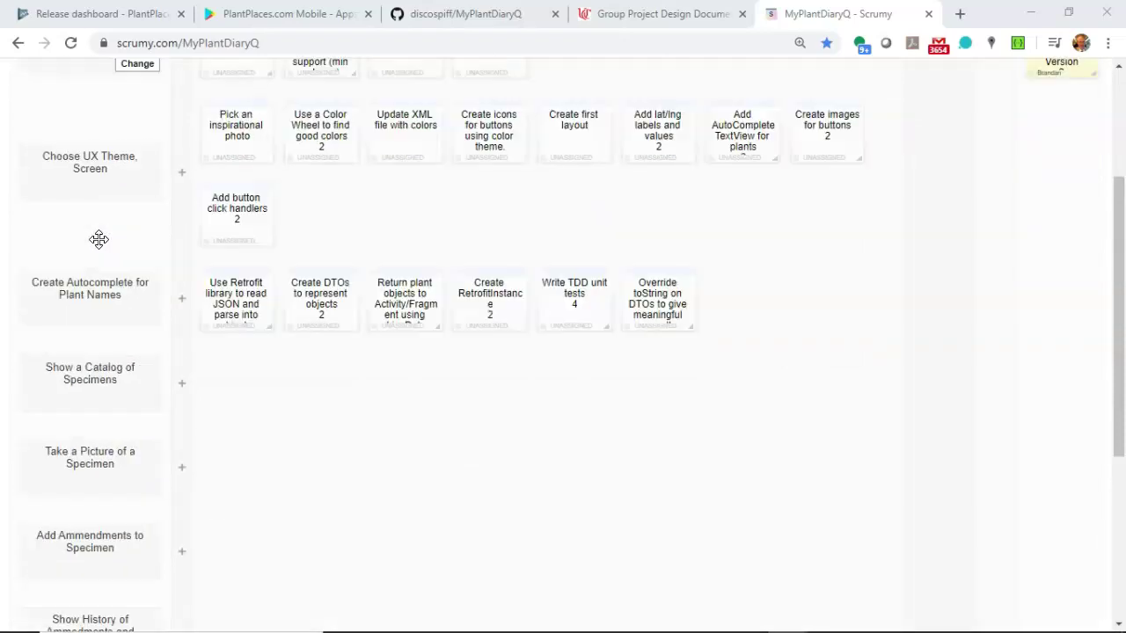
{"action": "scroll", "coordinate": [99, 239], "scroll_direction": "down", "scroll_amount": 4}
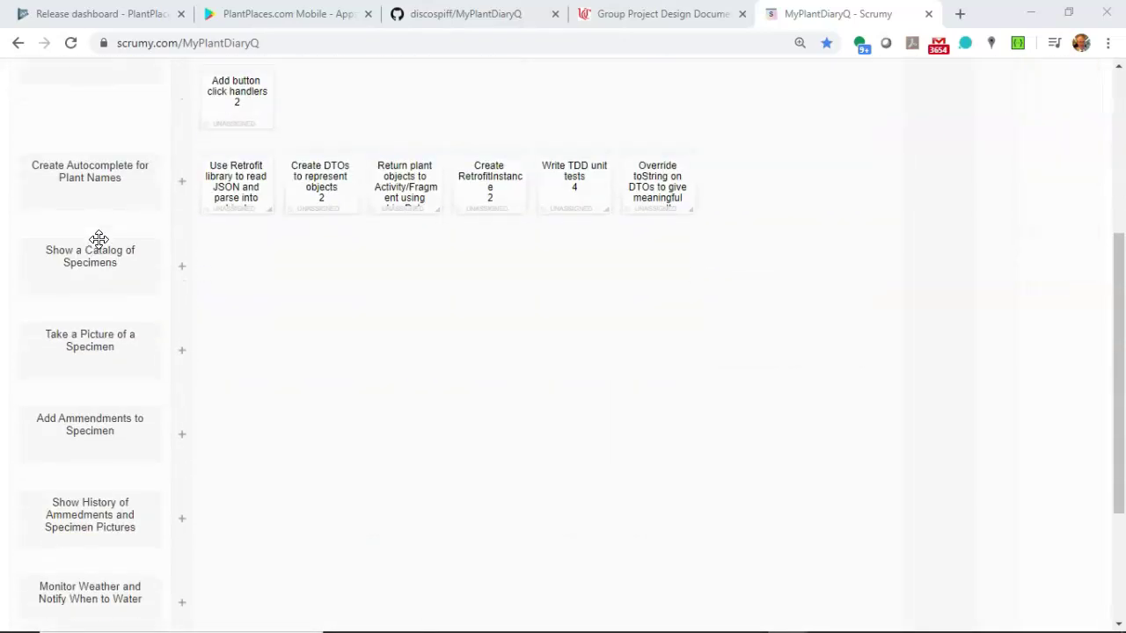
{"action": "scroll", "coordinate": [99, 239], "scroll_direction": "down", "scroll_amount": 3}
{"action": "scroll", "coordinate": [99, 240], "scroll_direction": "up", "scroll_amount": 6}
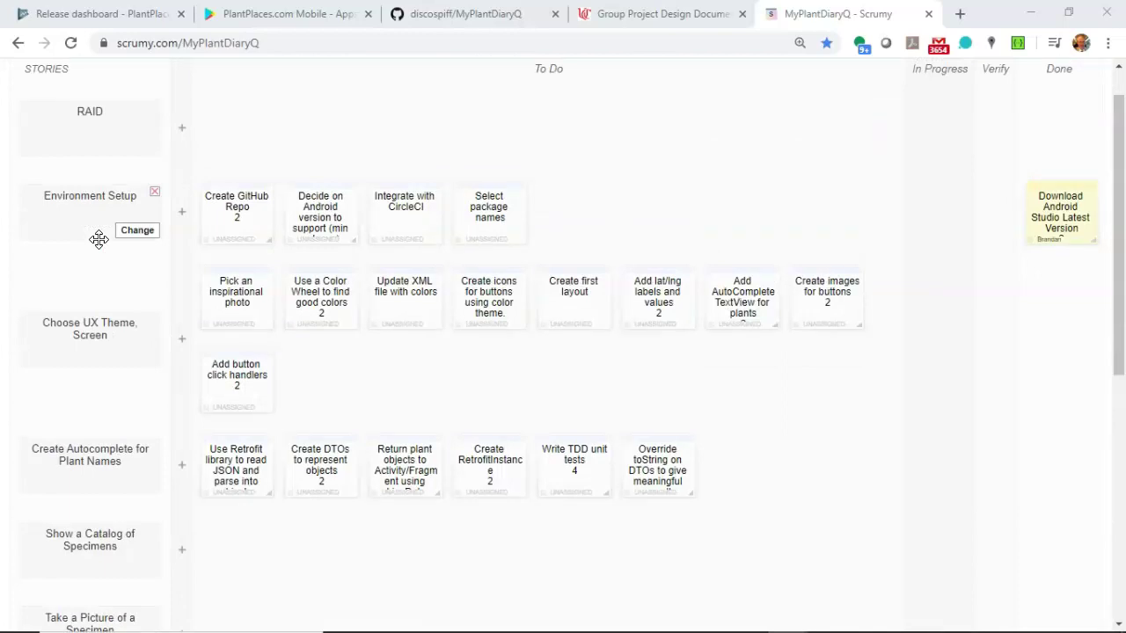
{"action": "scroll", "coordinate": [99, 239], "scroll_direction": "down", "scroll_amount": 1}
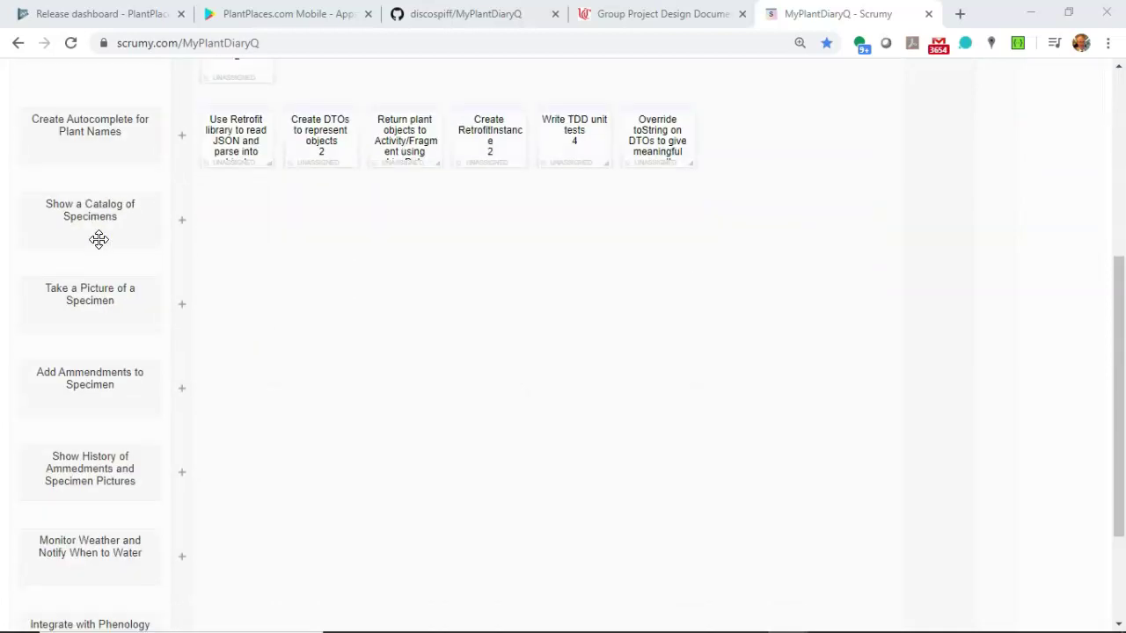
{"action": "scroll", "coordinate": [99, 240], "scroll_direction": "up", "scroll_amount": 2}
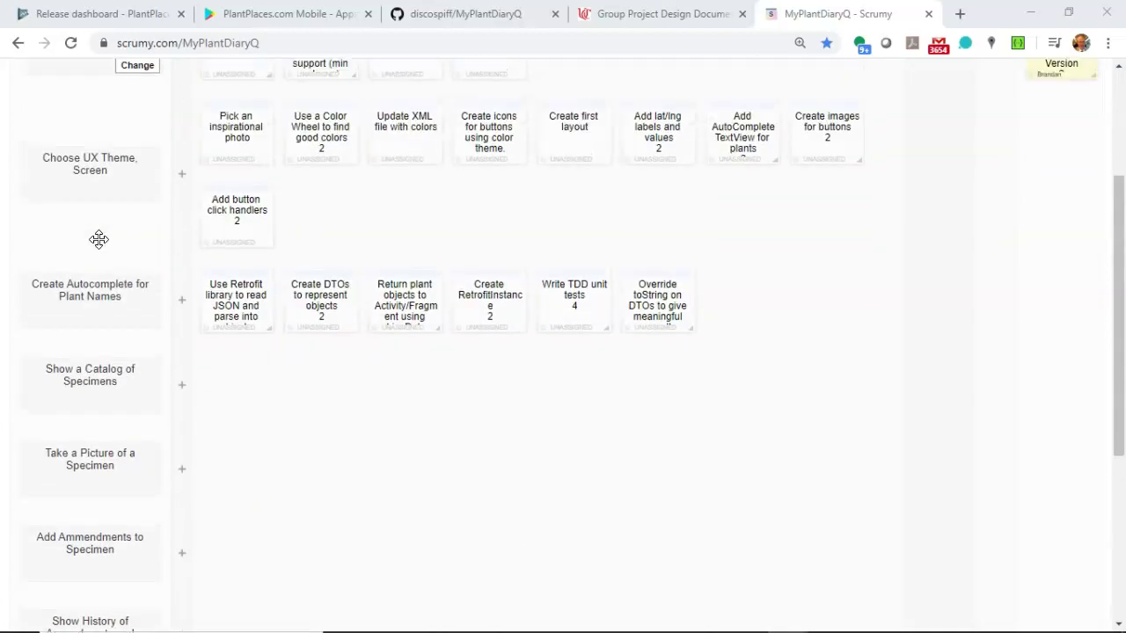
{"action": "scroll", "coordinate": [99, 239], "scroll_direction": "down", "scroll_amount": 1}
{"action": "mouse_move", "coordinate": [100, 294]}
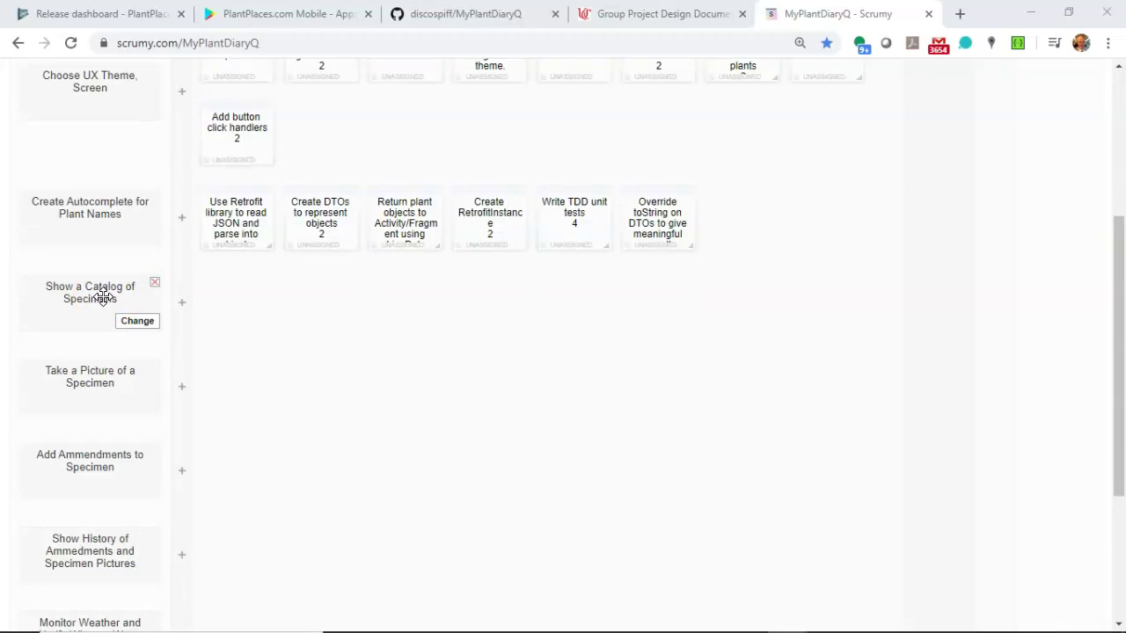
{"action": "scroll", "coordinate": [109, 266], "scroll_direction": "up", "scroll_amount": 4}
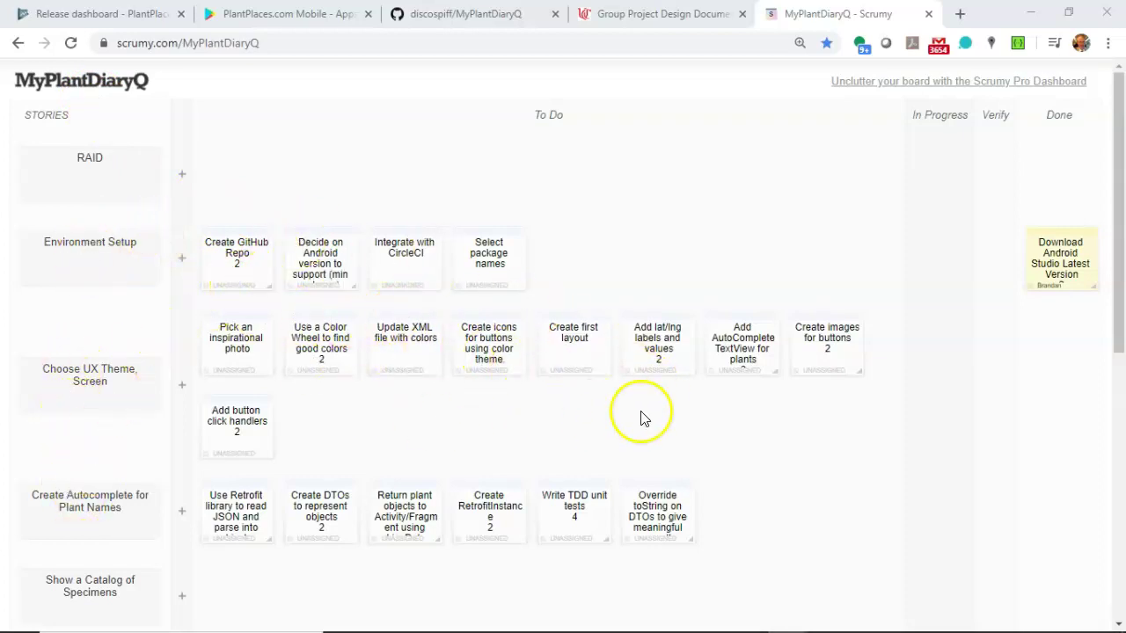
{"action": "mouse_move", "coordinate": [868, 374]}
{"action": "mouse_move", "coordinate": [422, 352]}
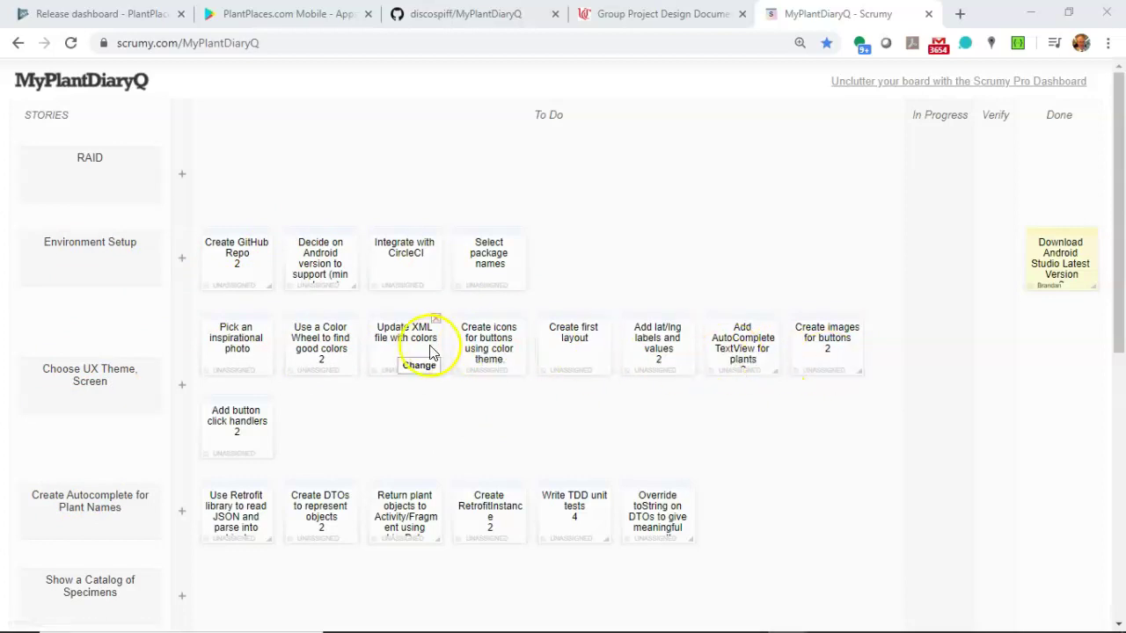
{"action": "scroll", "coordinate": [431, 352], "scroll_direction": "down", "scroll_amount": 5}
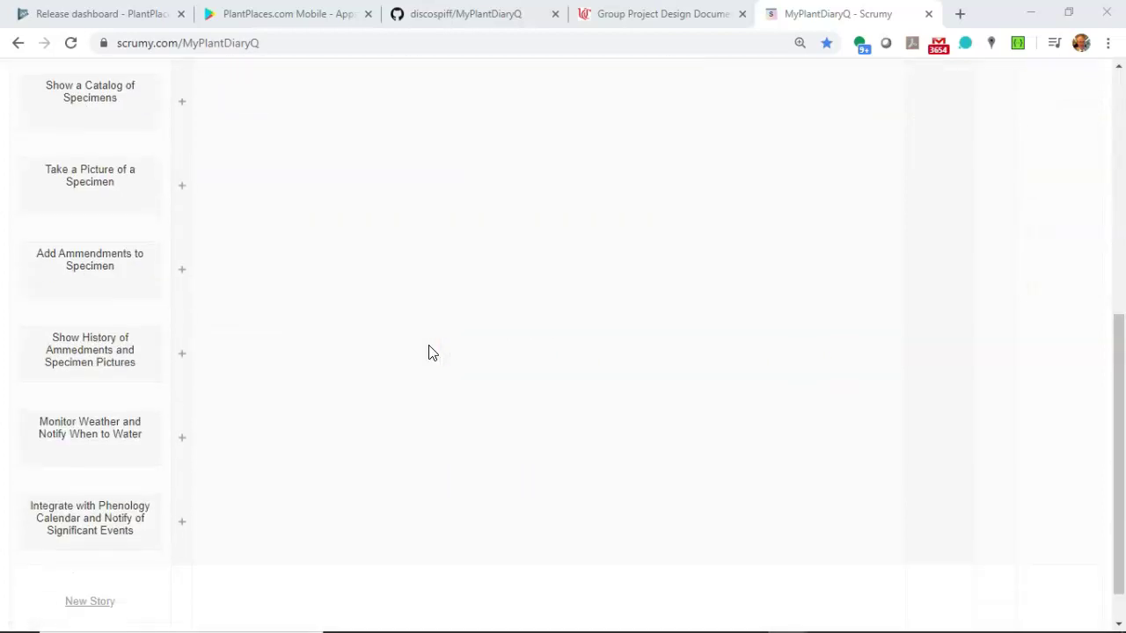
{"action": "scroll", "coordinate": [431, 352], "scroll_direction": "down", "scroll_amount": 1}
{"action": "scroll", "coordinate": [431, 351], "scroll_direction": "up", "scroll_amount": 5}
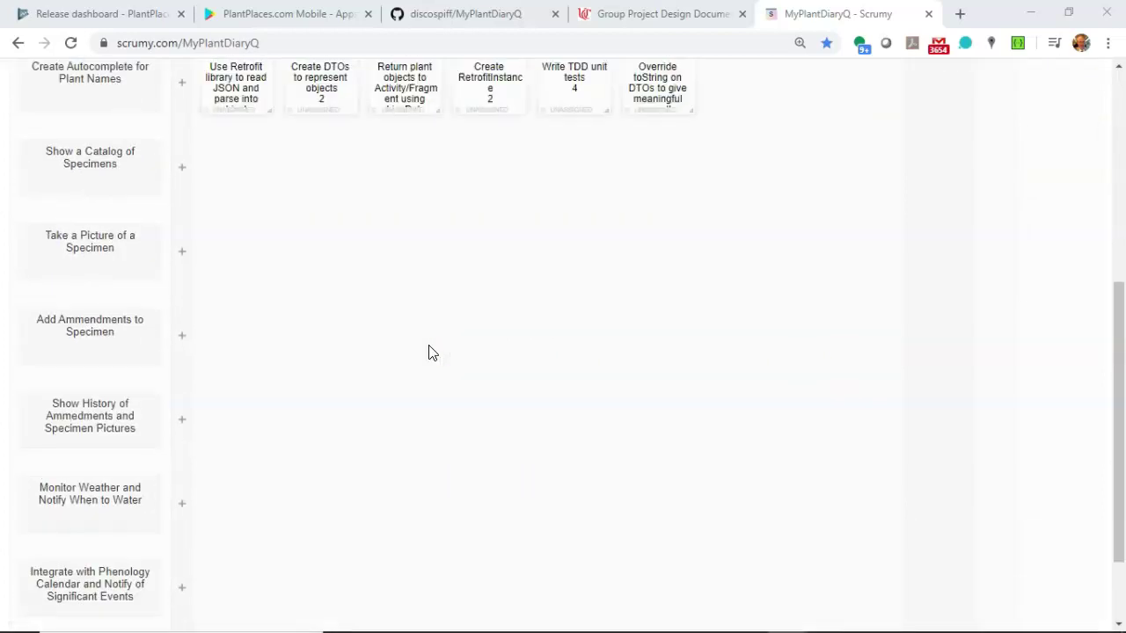
{"action": "scroll", "coordinate": [431, 351], "scroll_direction": "up", "scroll_amount": 2}
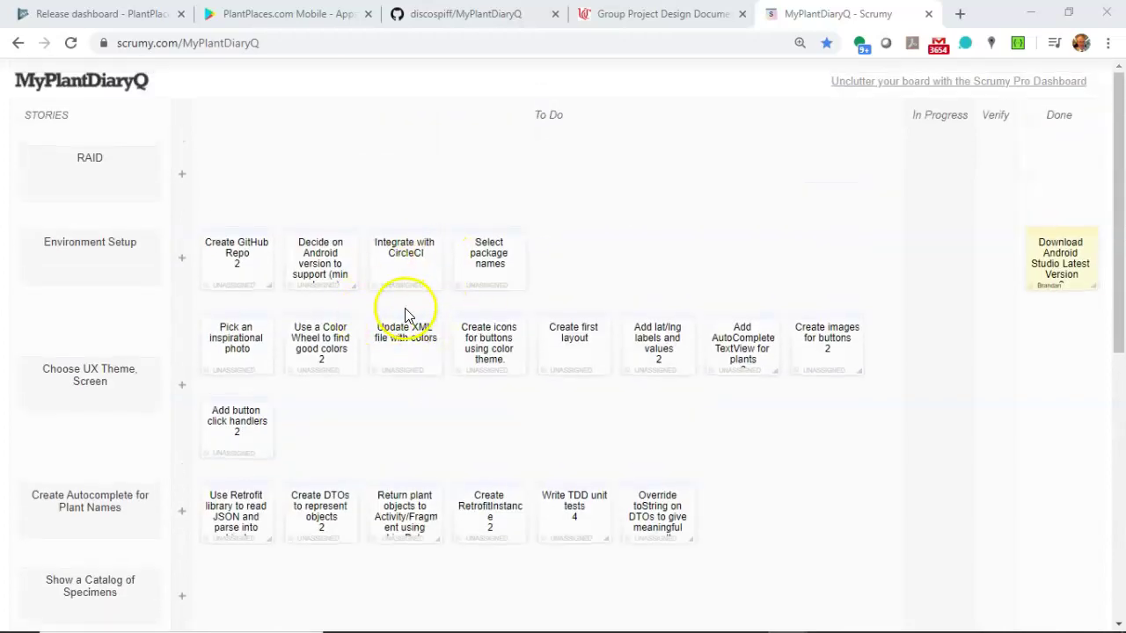
{"action": "scroll", "coordinate": [111, 249], "scroll_direction": "down", "scroll_amount": 6}
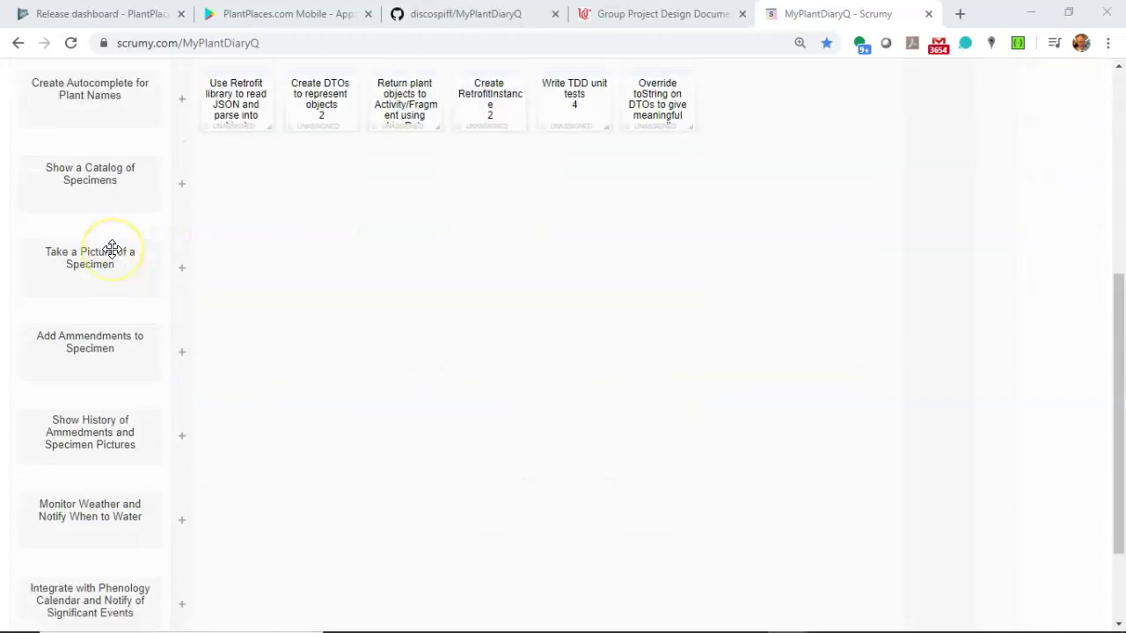
{"action": "scroll", "coordinate": [111, 249], "scroll_direction": "up", "scroll_amount": 6}
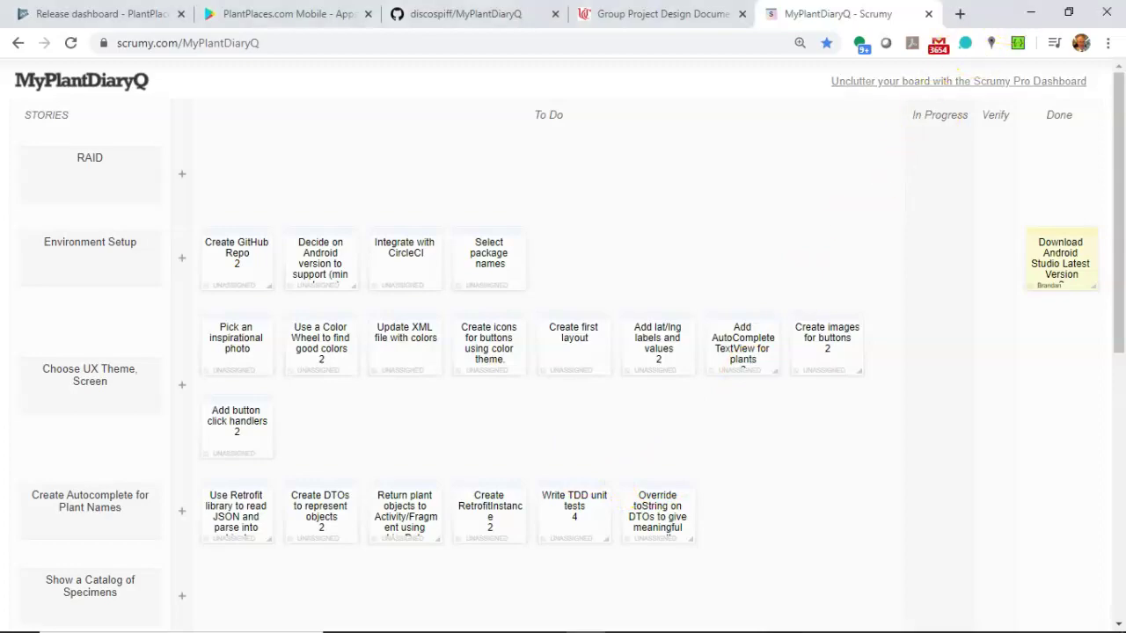
- Back in Word, select the four Scrumy role lines starting at Product Owner
{"action": "left_click", "coordinate": [1030, 13]}
{"action": "scroll", "coordinate": [537, 338], "scroll_direction": "down", "scroll_amount": 2}
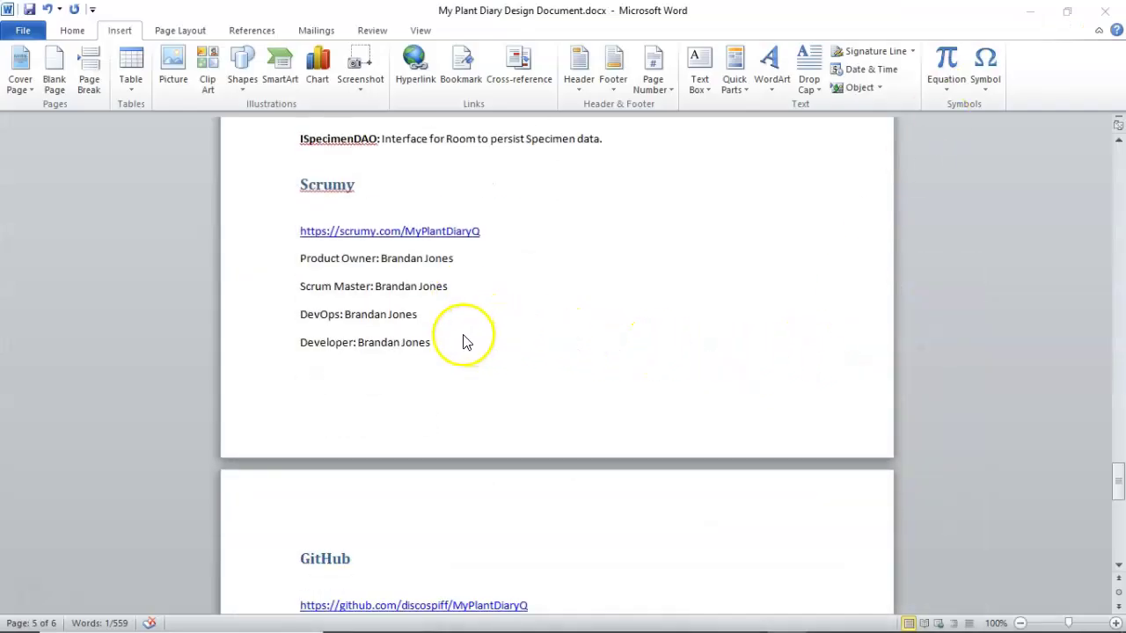
{"action": "left_click", "coordinate": [290, 232]}
{"action": "left_click", "coordinate": [295, 258]}
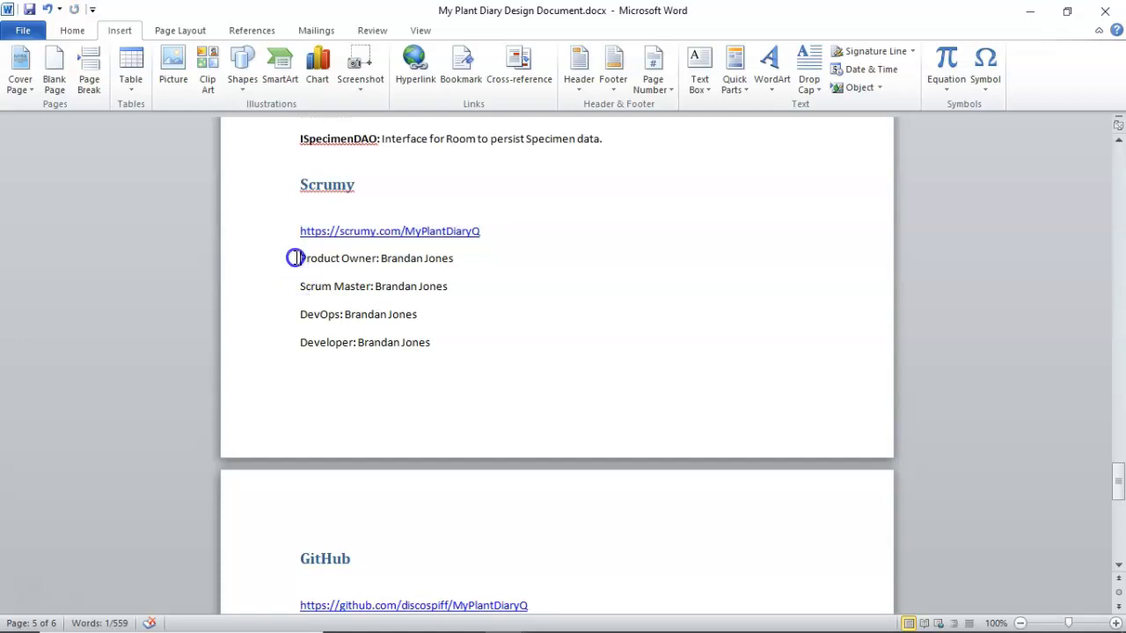
{"action": "left_click_drag", "start_coordinate": [295, 258], "coordinate": [440, 355]}
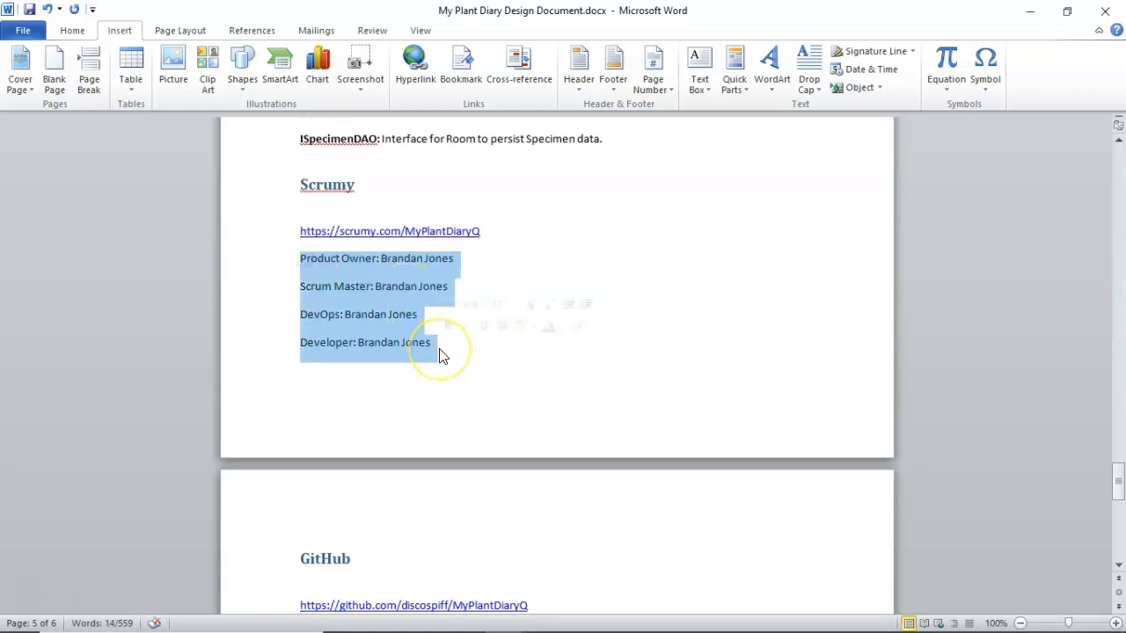
- Deselect the roles and scroll to the GitHub section's MyPlantDiaryQ repository link
{"action": "left_click", "coordinate": [401, 355]}
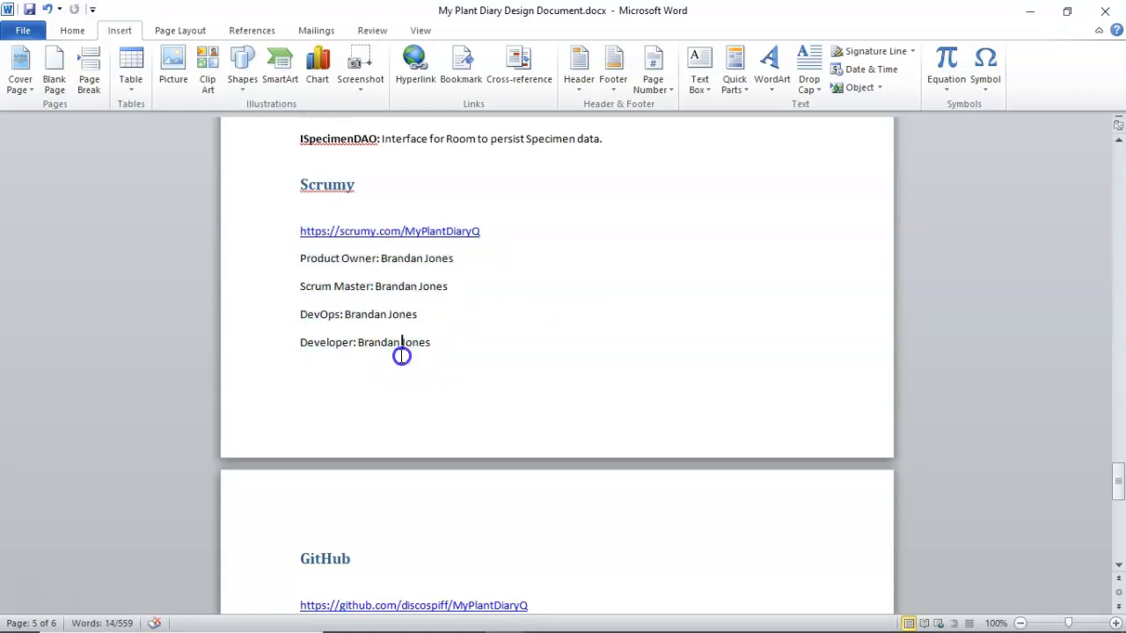
{"action": "left_click", "coordinate": [364, 335]}
{"action": "scroll", "coordinate": [370, 334], "scroll_direction": "down", "scroll_amount": 1}
{"action": "scroll", "coordinate": [370, 335], "scroll_direction": "down", "scroll_amount": 5}
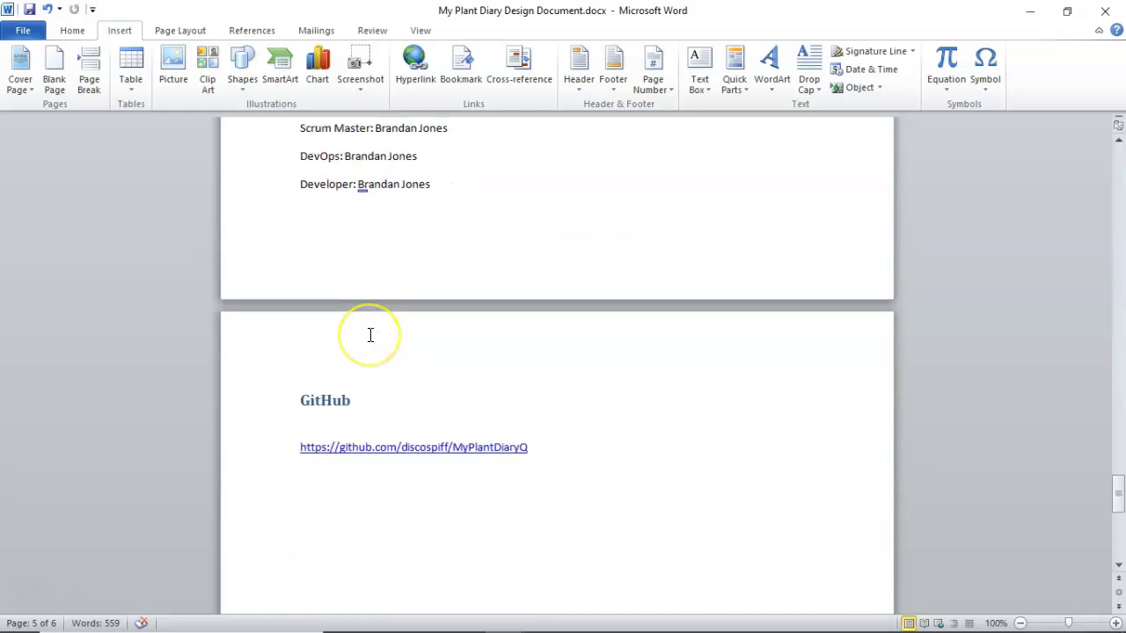
{"action": "scroll", "coordinate": [371, 335], "scroll_direction": "down", "scroll_amount": 1}
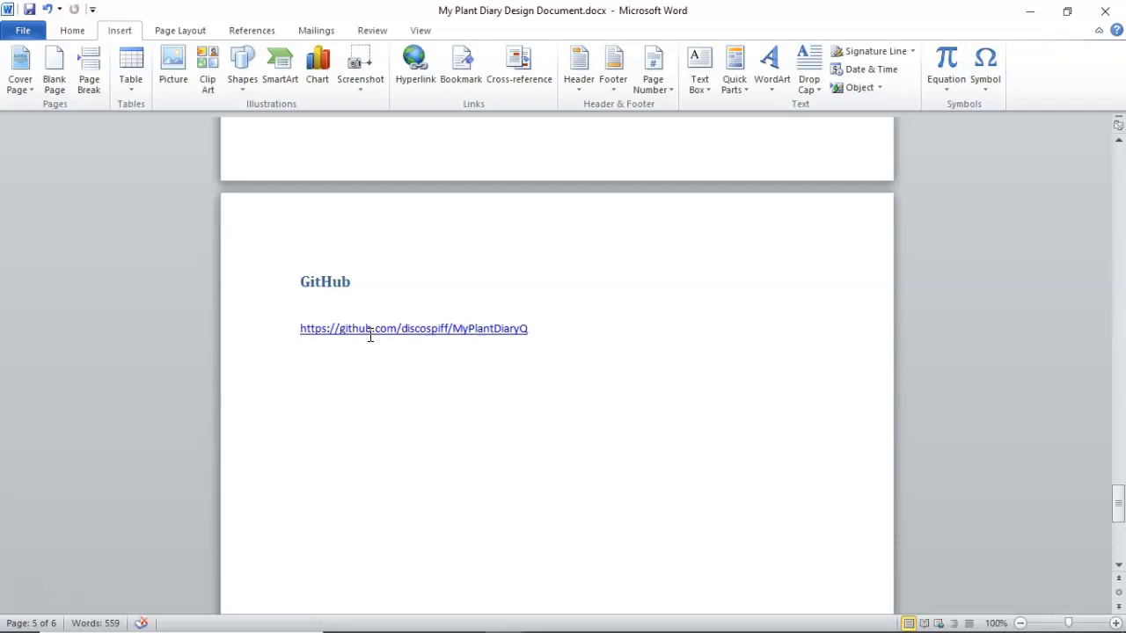
- Scroll up to page 1 with the My Plant Diary title and Design Document subtitle
{"action": "scroll", "coordinate": [374, 338], "scroll_direction": "up", "scroll_amount": 5}
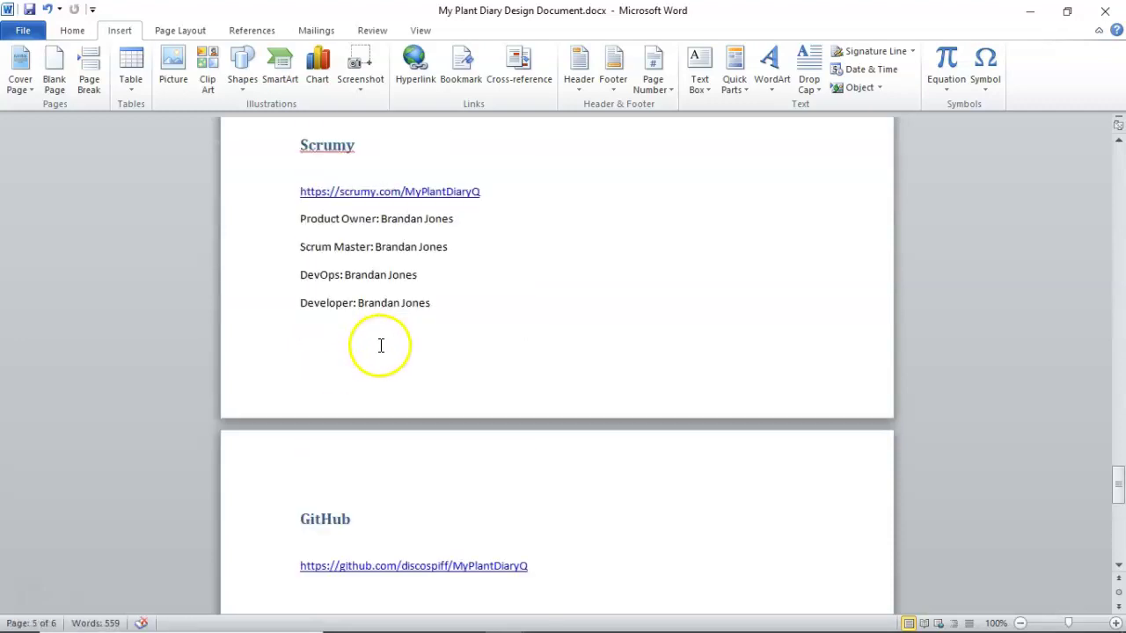
{"action": "scroll", "coordinate": [381, 346], "scroll_direction": "up", "scroll_amount": 20}
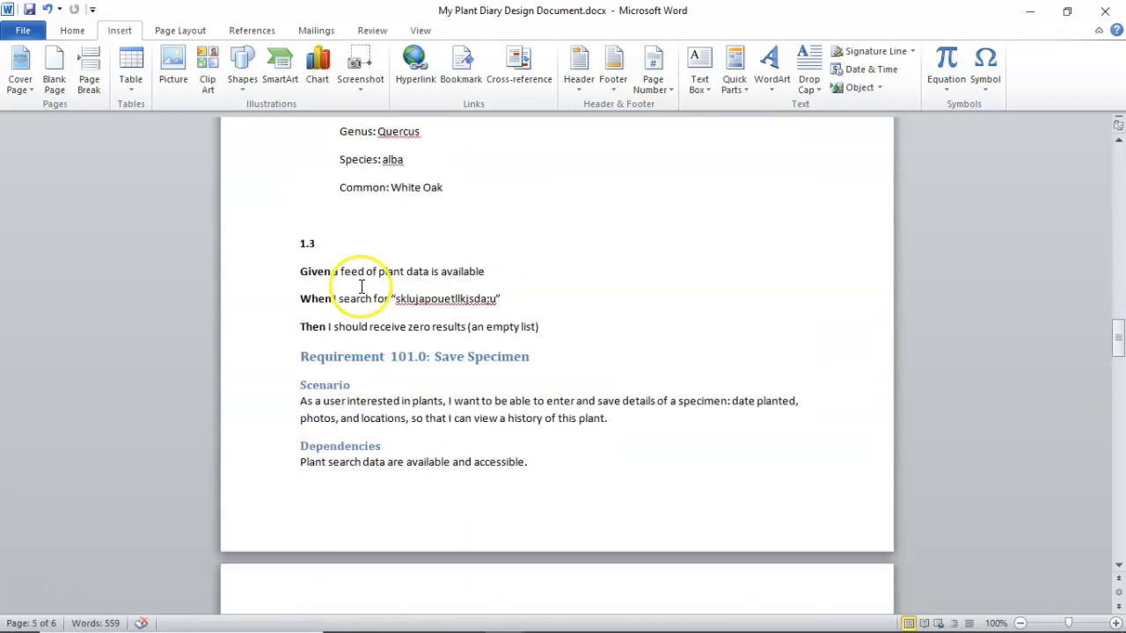
{"action": "scroll", "coordinate": [360, 286], "scroll_direction": "up", "scroll_amount": 20}
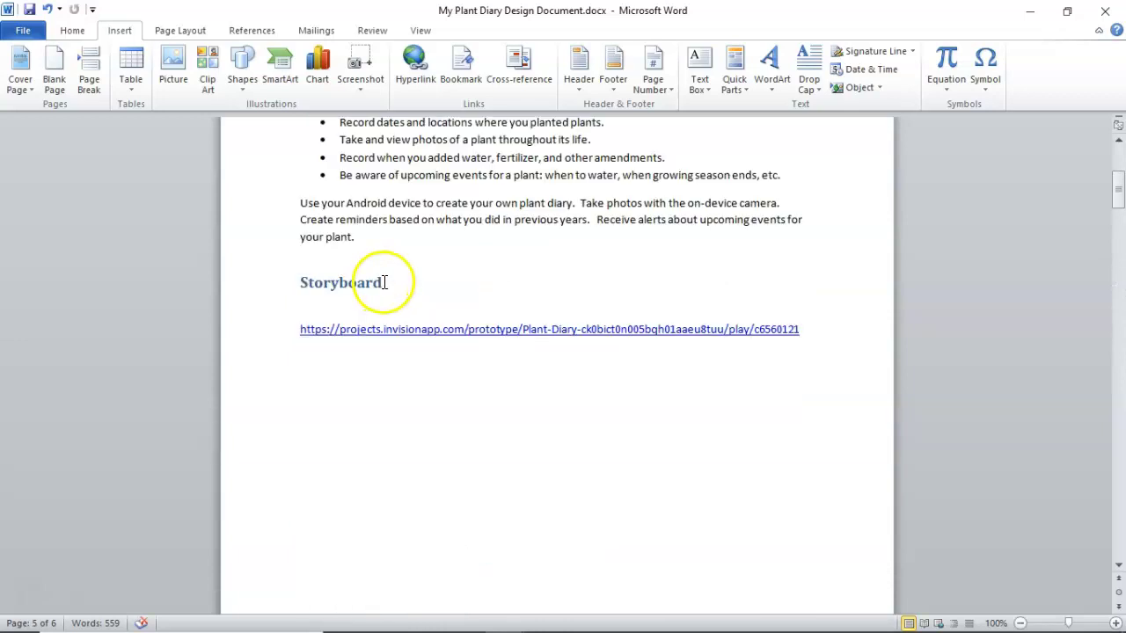
{"action": "scroll", "coordinate": [384, 283], "scroll_direction": "up", "scroll_amount": 5}
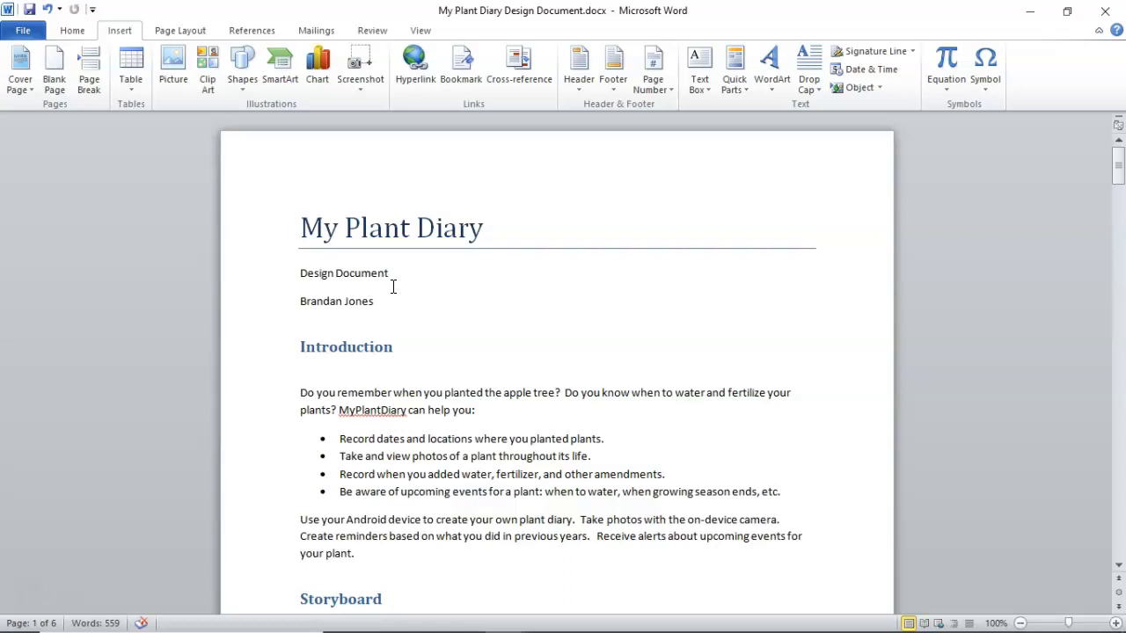
{"action": "left_click", "coordinate": [419, 308]}
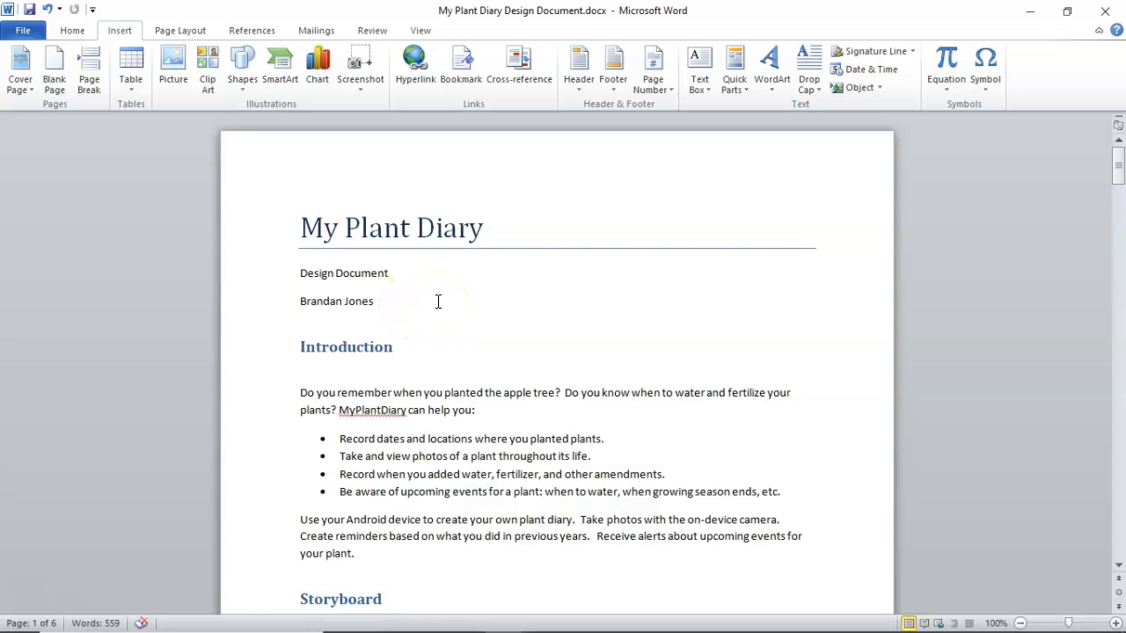